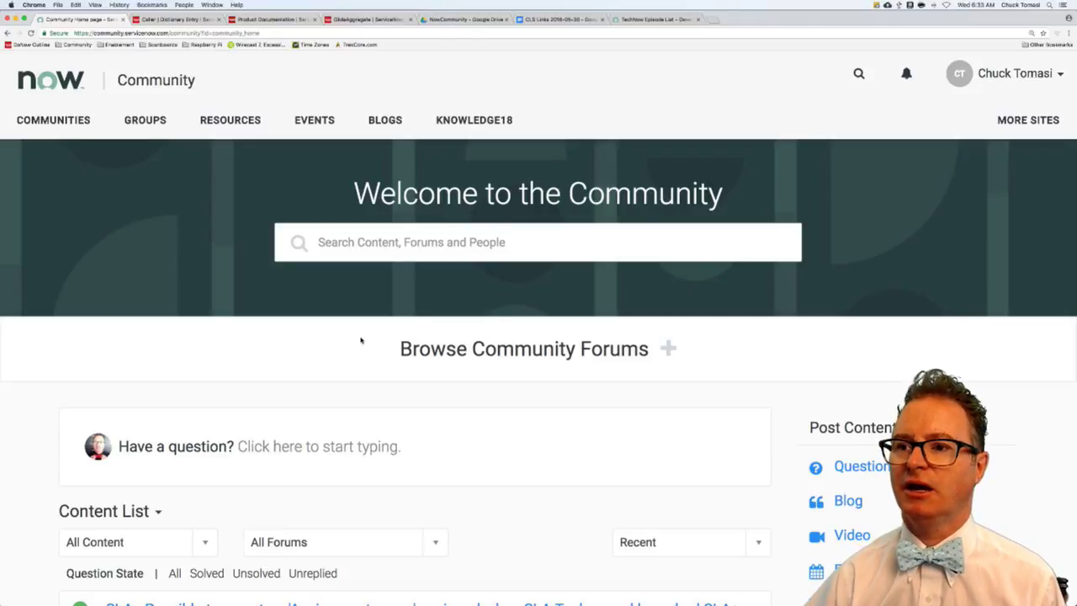
# Switch to the ServiceNow instance and go back from the Caller dictionary entry to the incident, discarding the unsaved changes
pyautogui.click(209, 25)
pyautogui.click(263, 113)
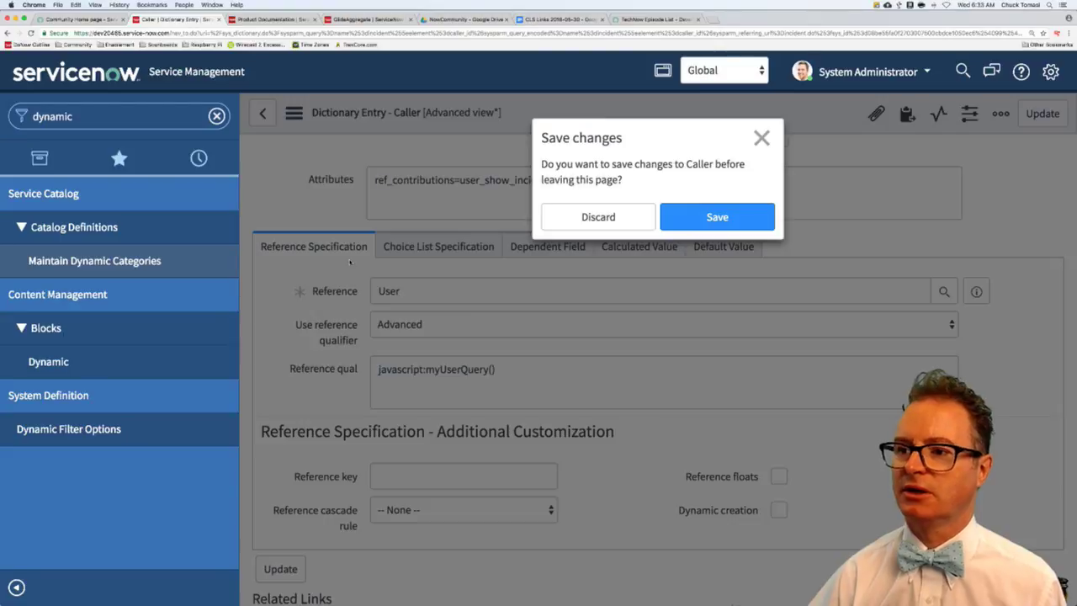
pyautogui.click(593, 220)
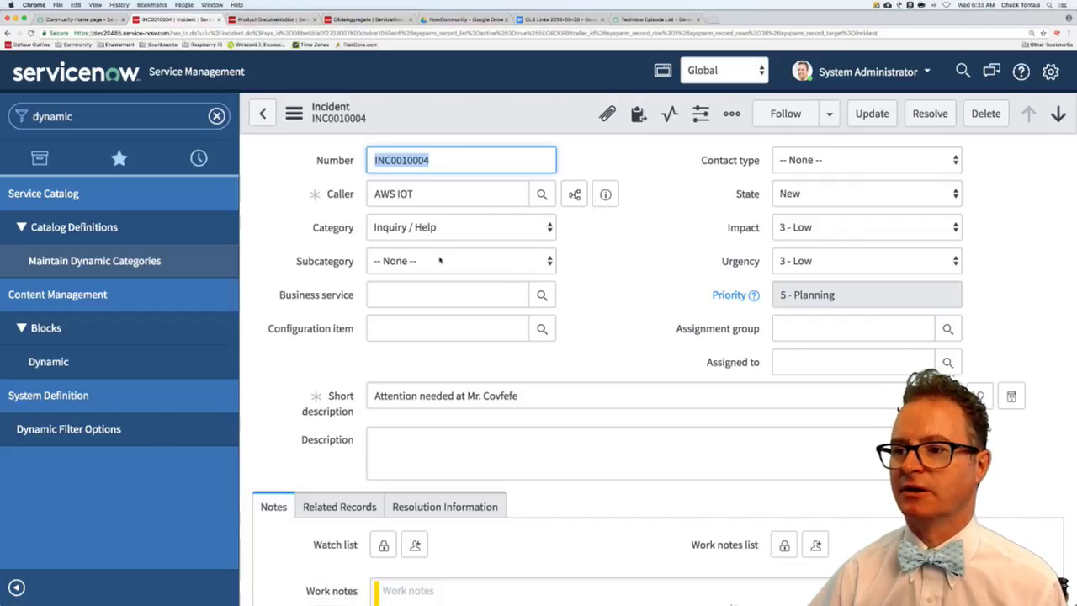
# Review the options of the incident's Category field, show its choice list records, and return to the incident
pyautogui.click(498, 230)
pyautogui.click(610, 238)
pyautogui.click(503, 234)
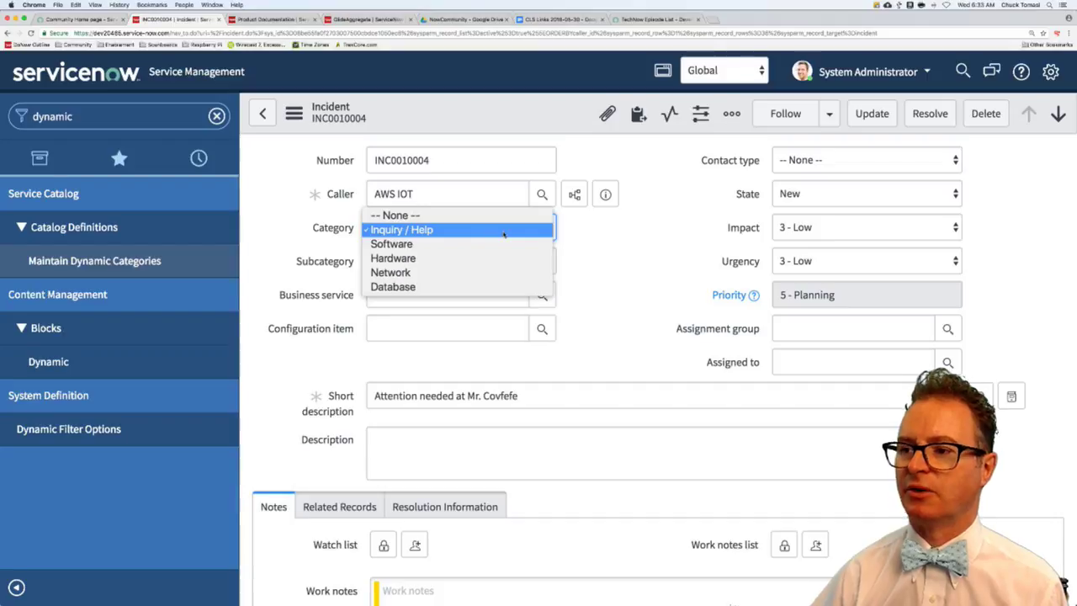
pyautogui.click(624, 249)
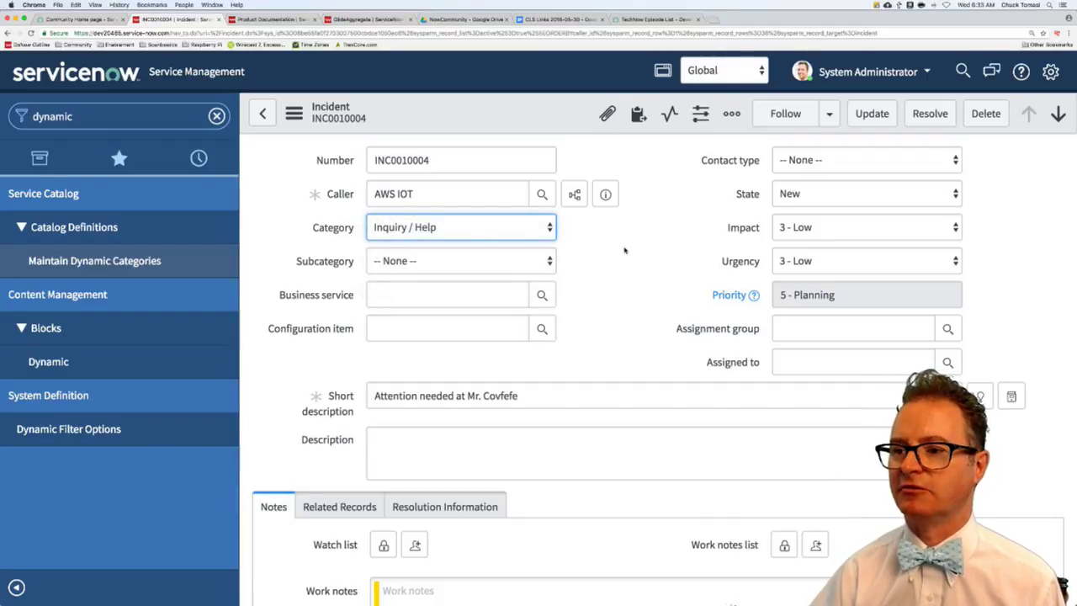
pyautogui.rightClick(323, 234)
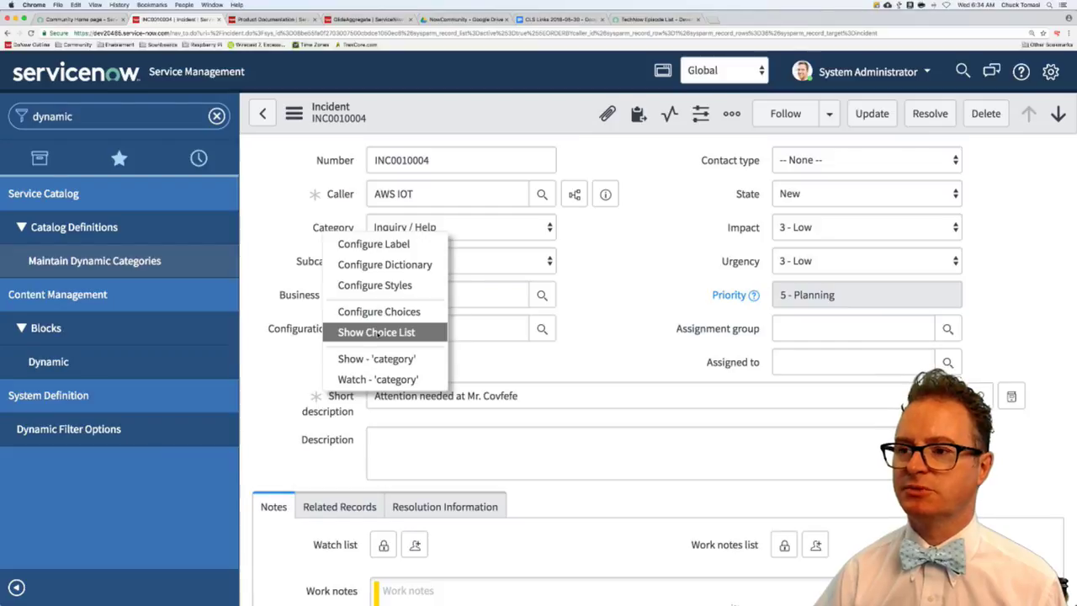
pyautogui.click(376, 333)
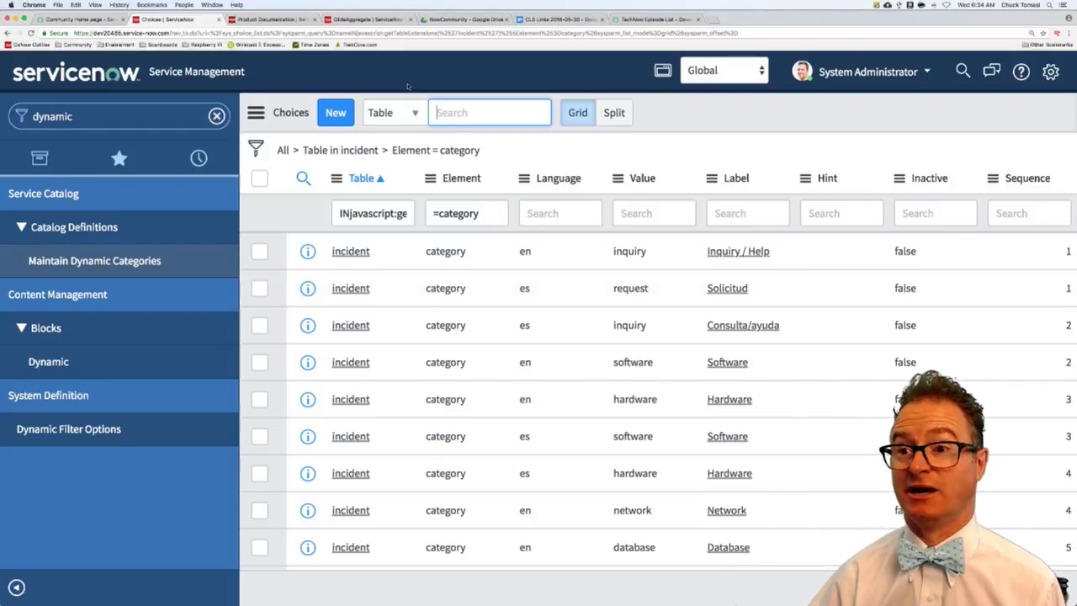
pyautogui.click(7, 32)
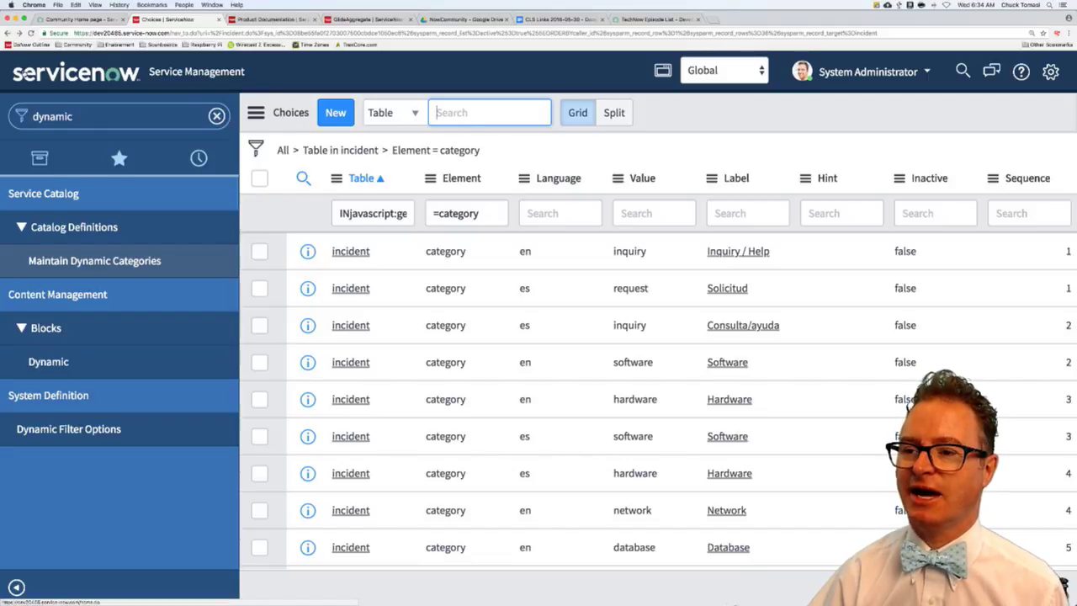
pyautogui.click(8, 34)
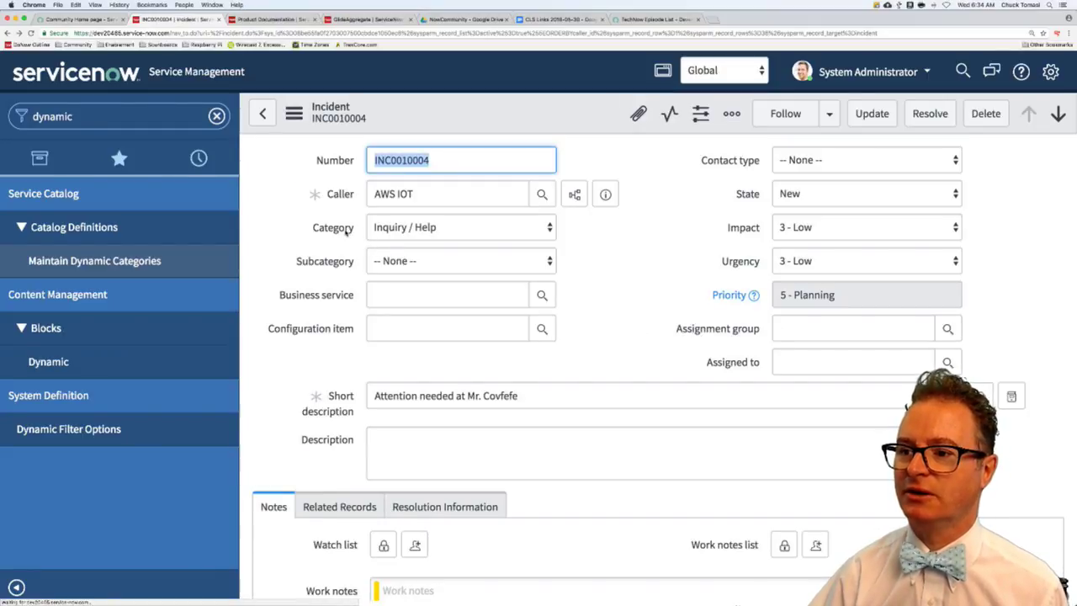
# Try removing Inquiry / Help from the selected Category choices in the choice configuration, and return to the incident without saving
pyautogui.rightClick(337, 228)
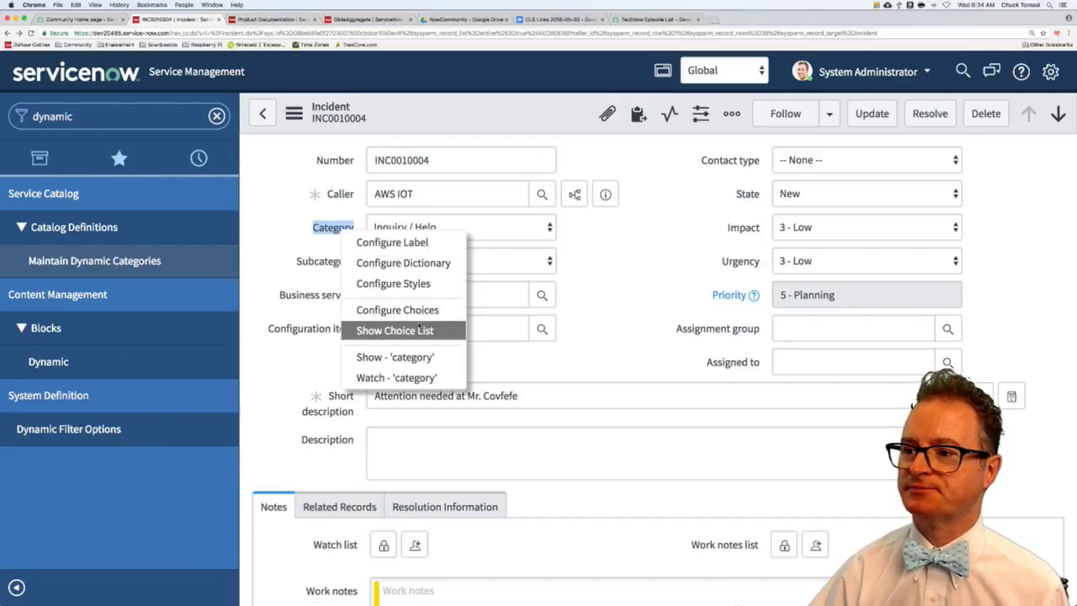
pyautogui.click(396, 310)
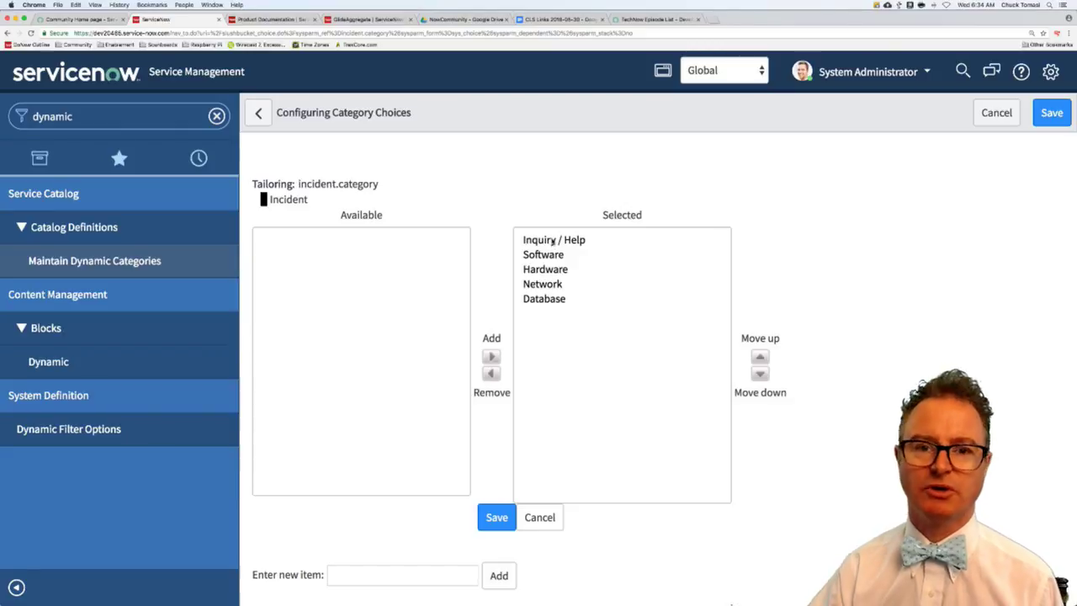
pyautogui.doubleClick(553, 241)
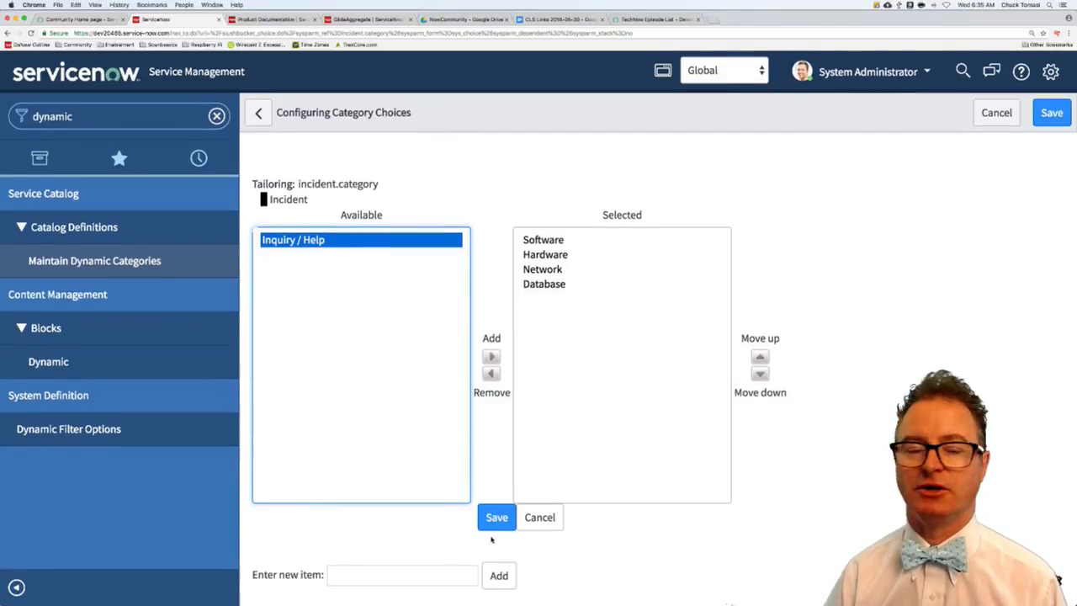
pyautogui.click(425, 568)
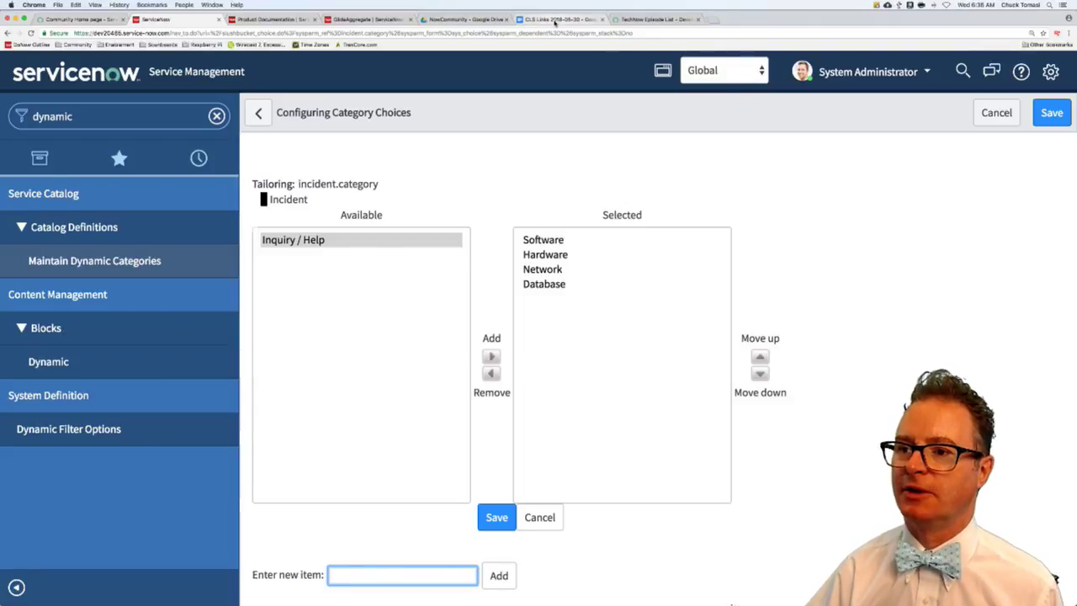
pyautogui.click(259, 114)
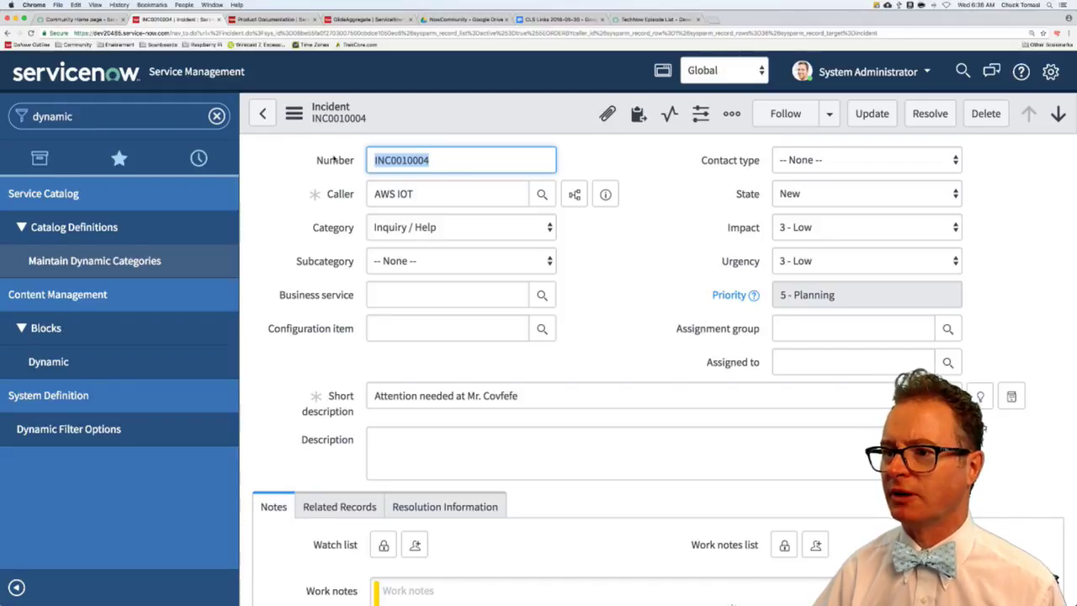
# Unlock the Watch list in the incident's Notes section for editing
pyautogui.click(271, 174)
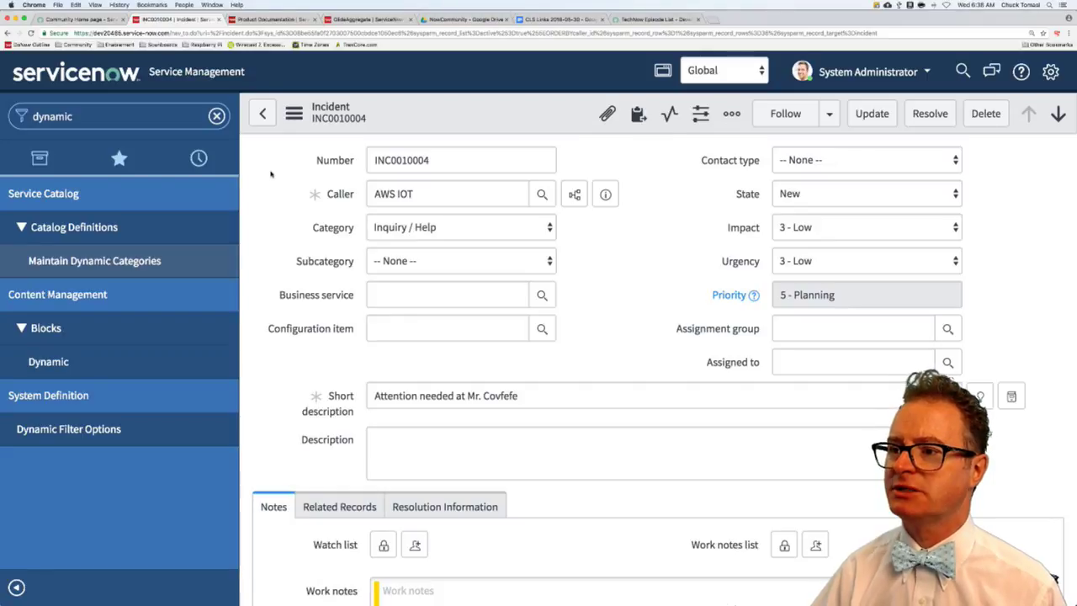
pyautogui.scroll(-1, 271, 174)
pyautogui.scroll(1, 271, 173)
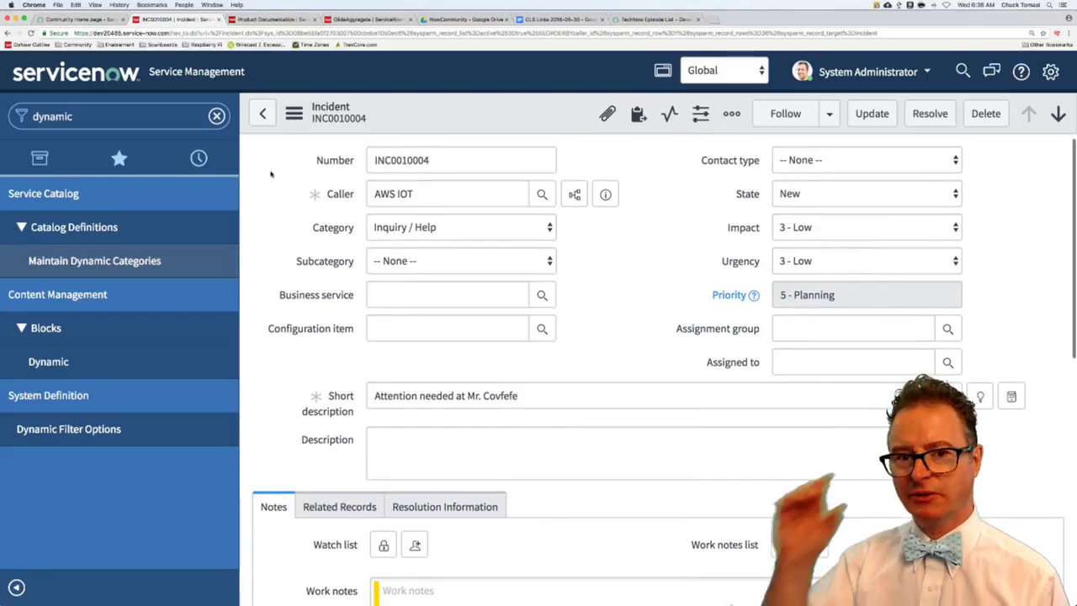
pyautogui.scroll(-3, 271, 173)
pyautogui.scroll(-4, 271, 173)
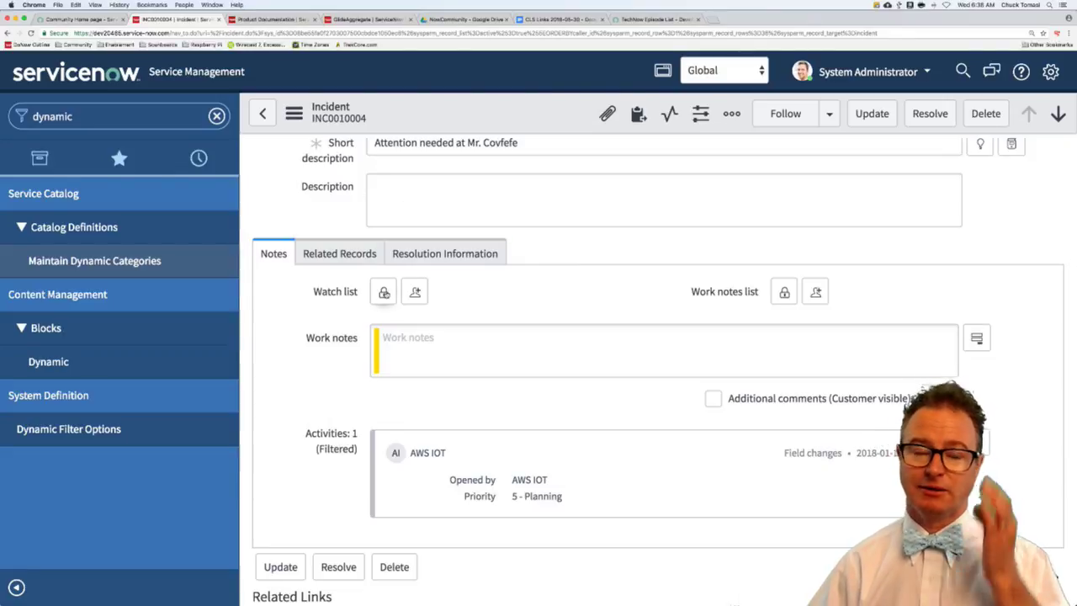
pyautogui.click(384, 291)
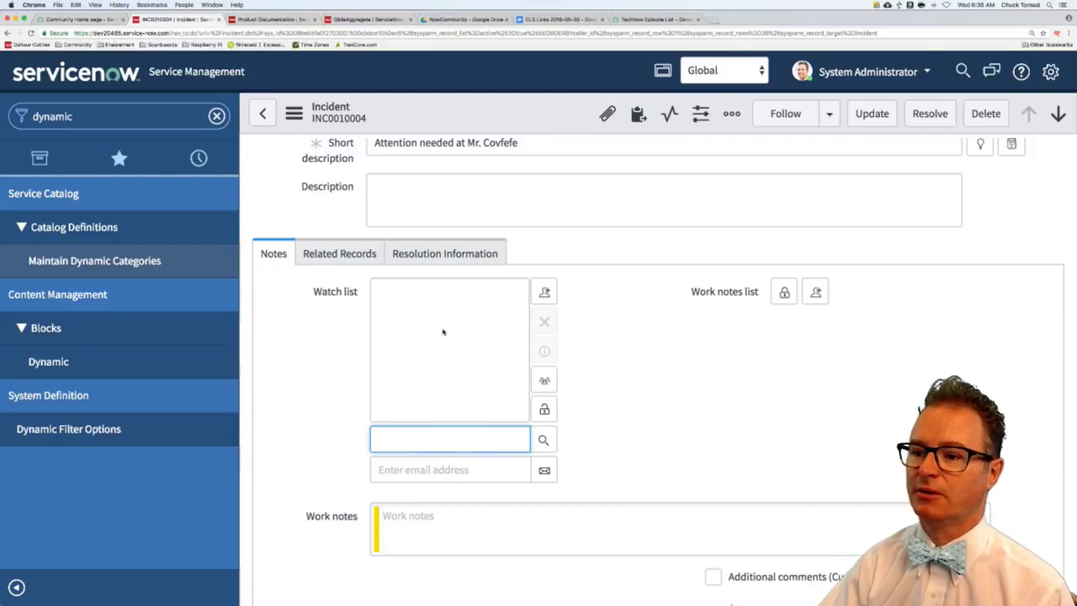
# Show the dictionary information of the Watch list field, examine its field name, table, type and maximum length, and close it
pyautogui.rightClick(329, 292)
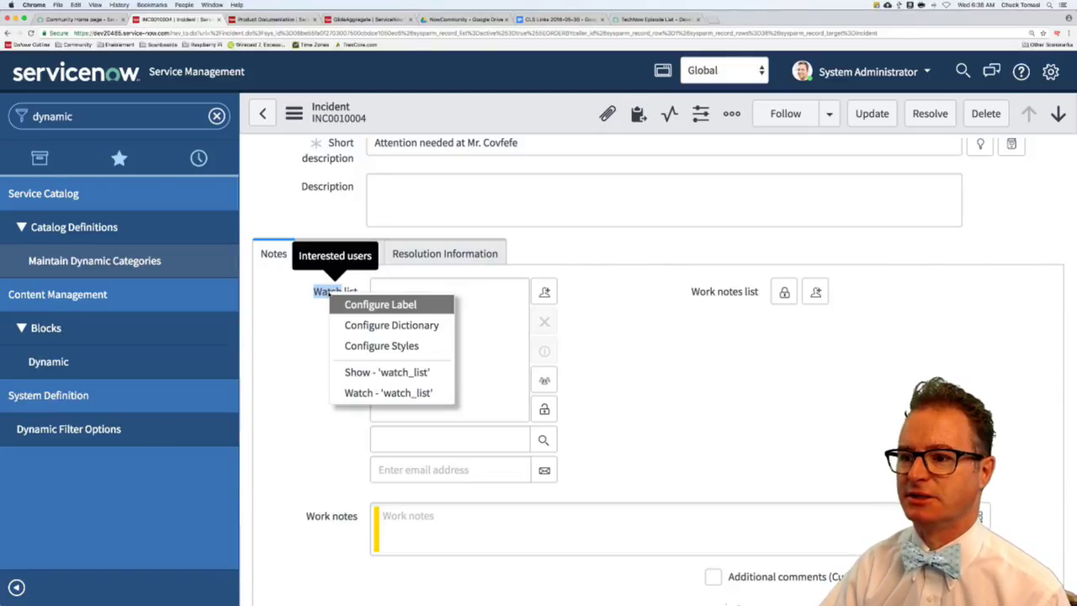
pyautogui.click(412, 372)
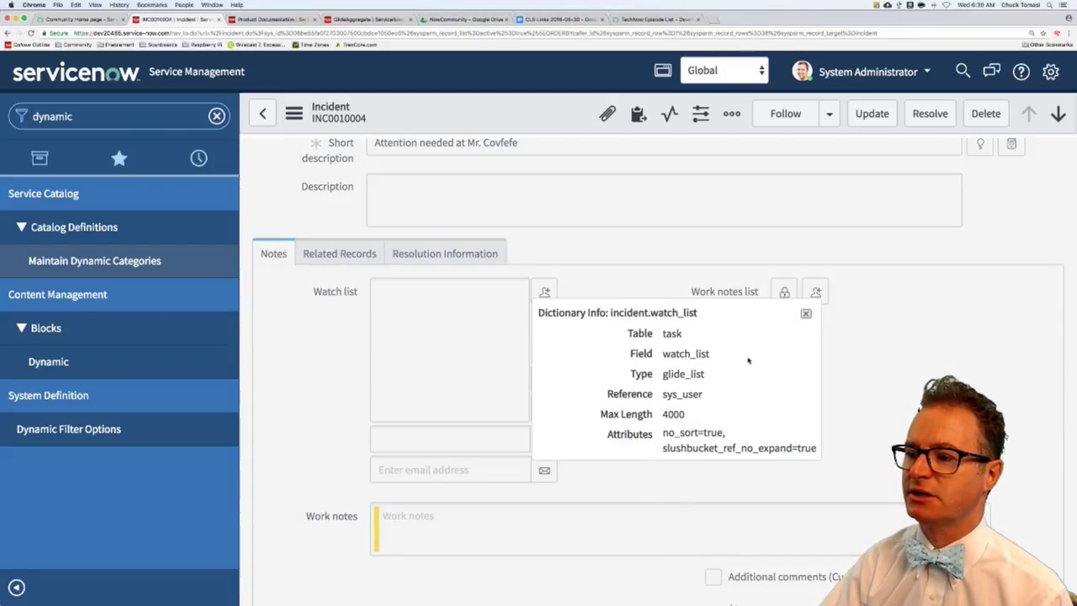
pyautogui.moveTo(662, 355); pyautogui.dragTo(722, 360)
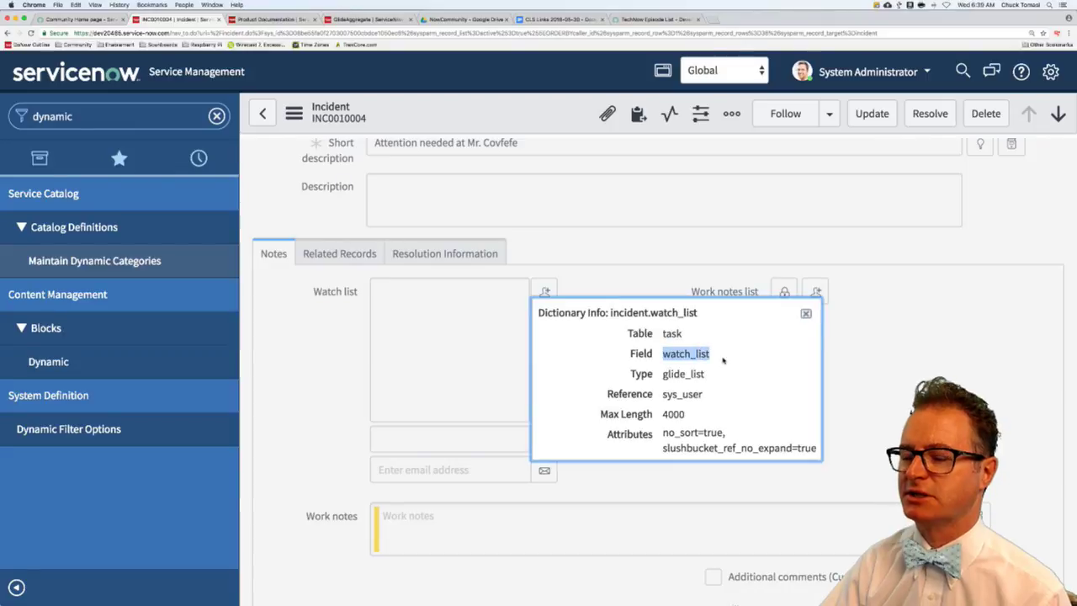
pyautogui.moveTo(662, 334); pyautogui.dragTo(694, 338)
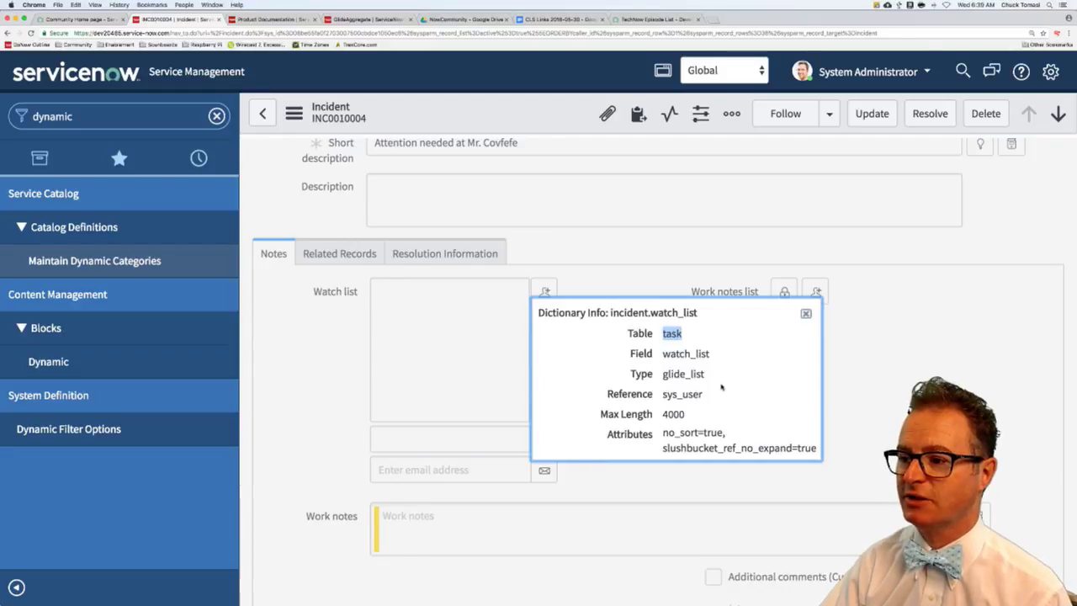
pyautogui.moveTo(663, 375); pyautogui.dragTo(697, 418)
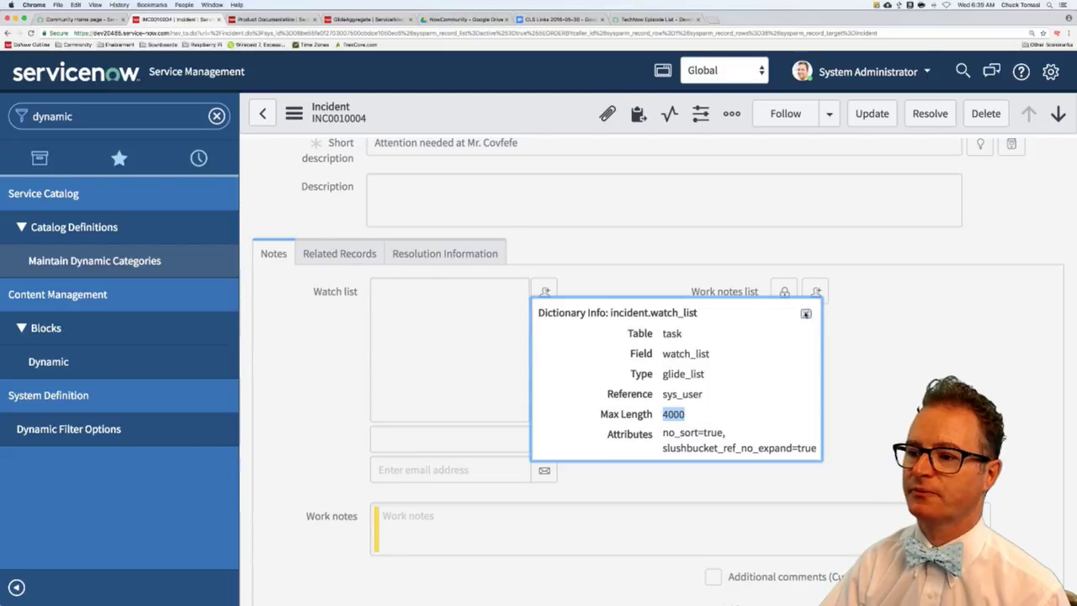
pyautogui.click(806, 313)
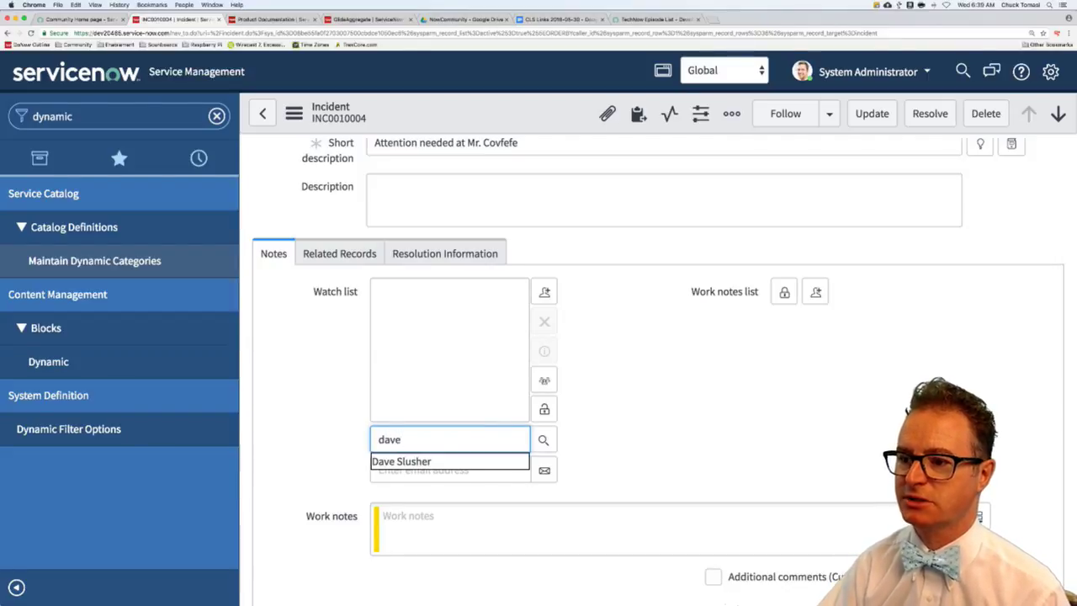
# Add three users to the Watch list, two from name suggestions and one from the user lookup list
pyautogui.press('Return')
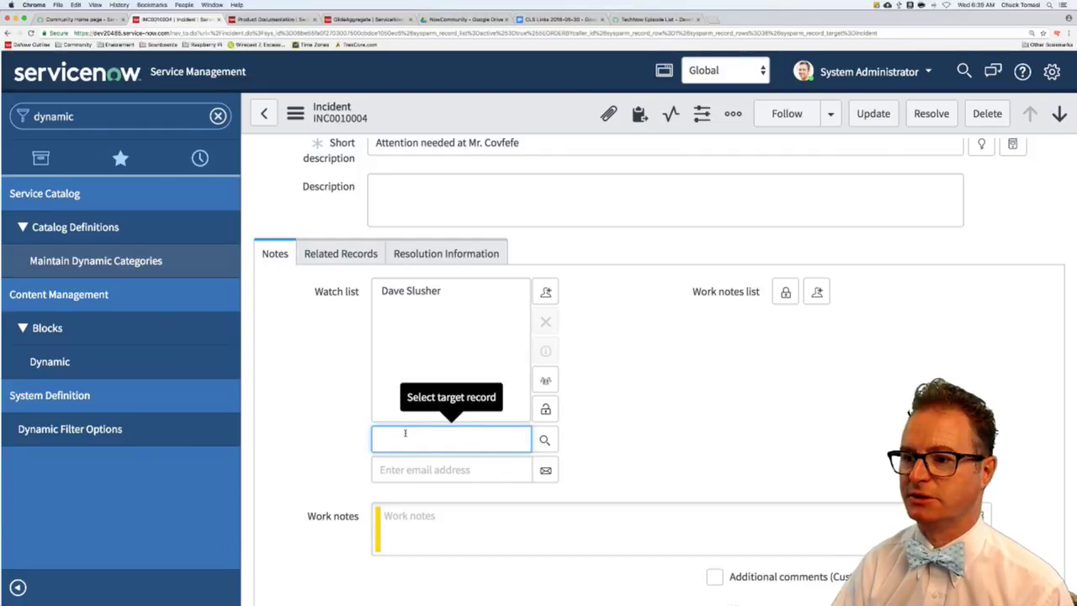
pyautogui.write('kreg')
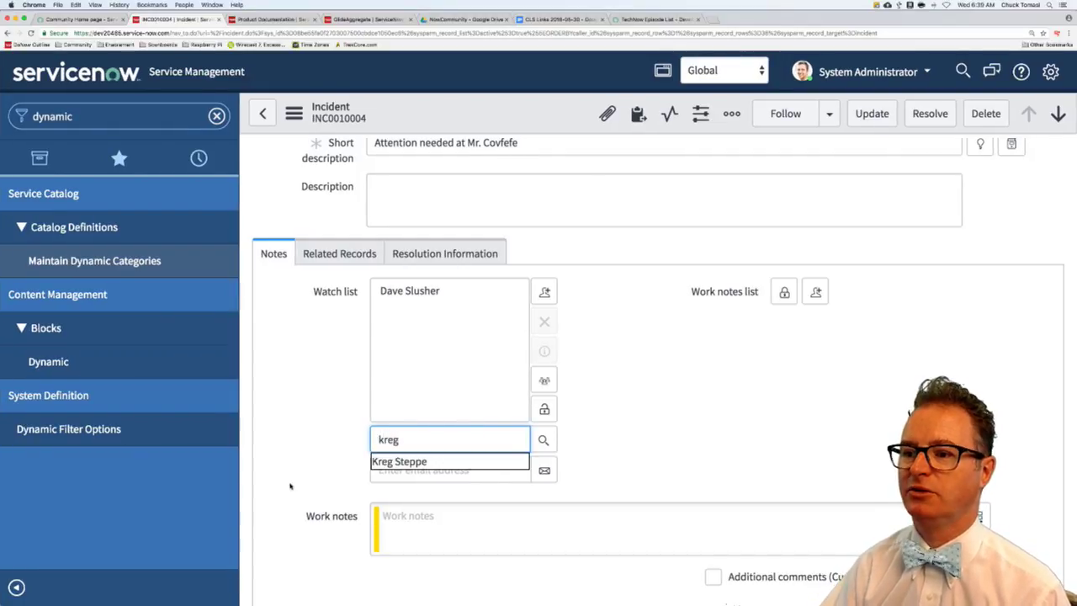
pyautogui.click(425, 462)
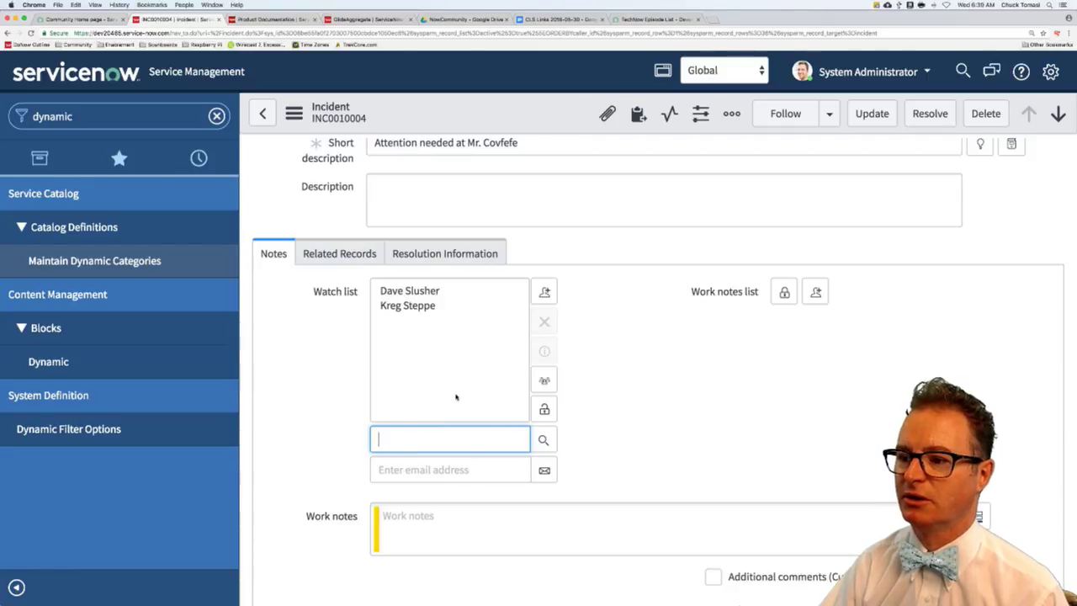
pyautogui.click(543, 439)
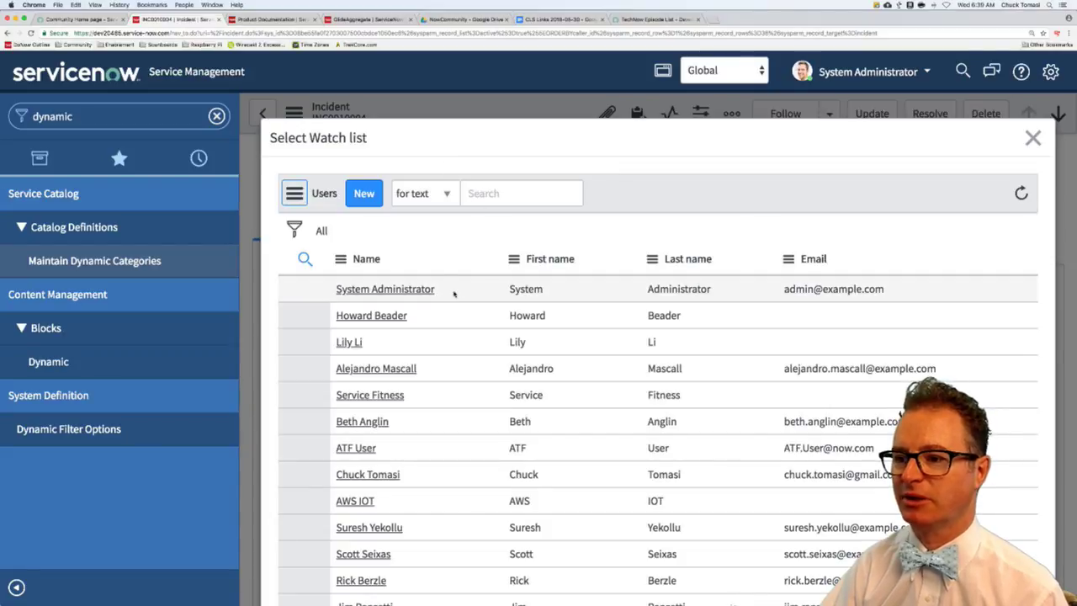
pyautogui.click(394, 371)
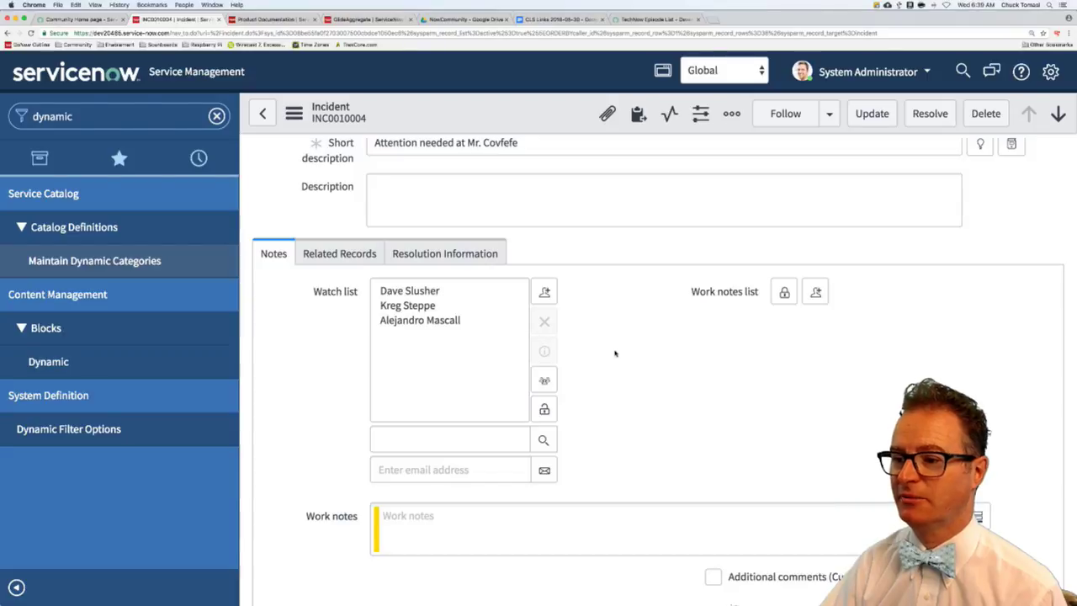
# Open the member editor for the Watch list and filter the user collection by Active is true
pyautogui.click(445, 474)
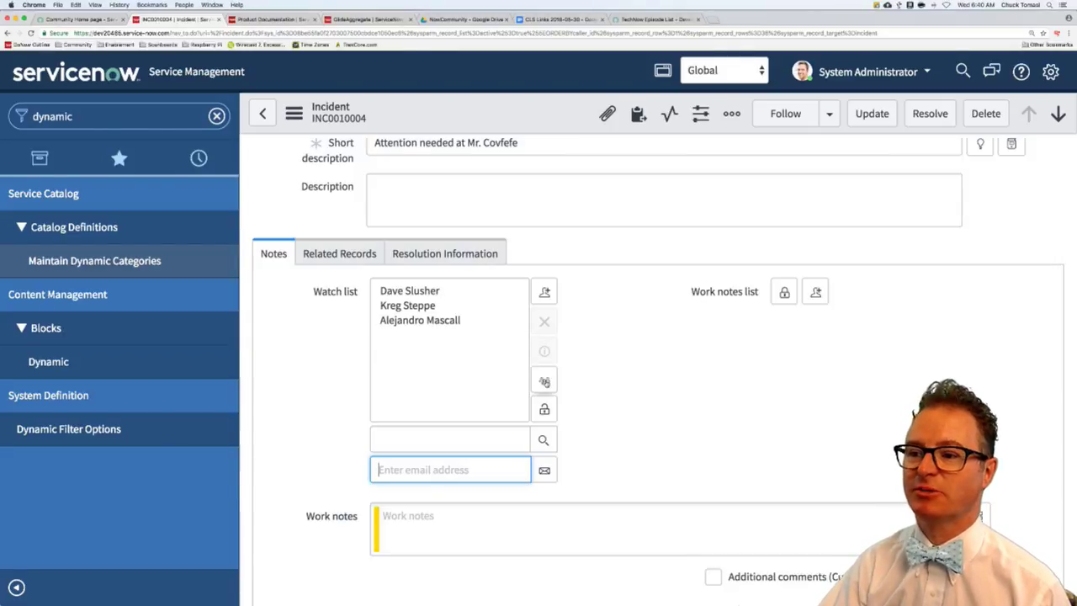
pyautogui.click(545, 381)
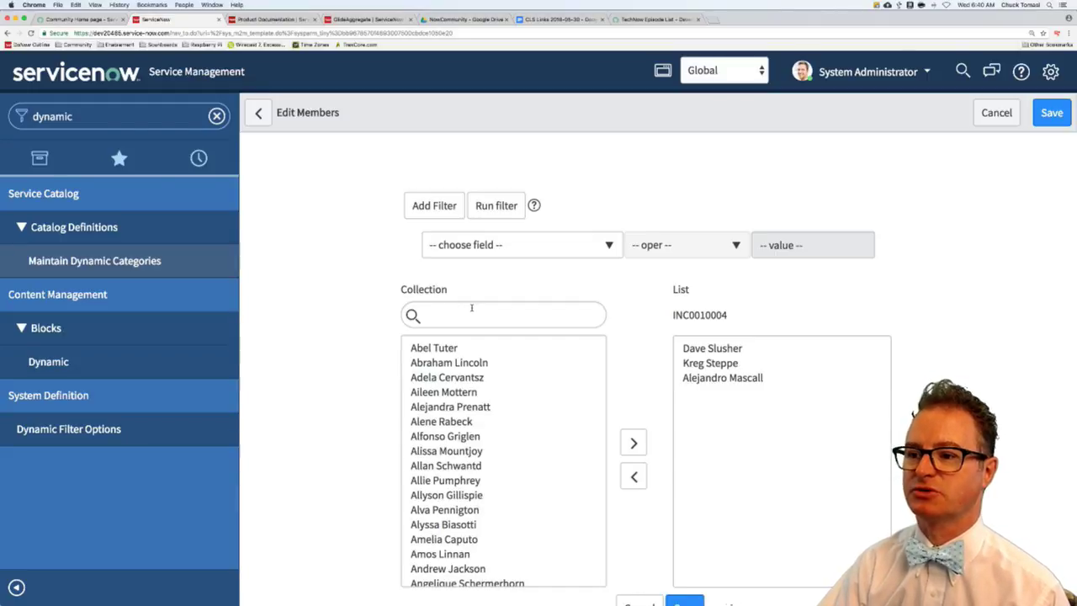
pyautogui.click(488, 245)
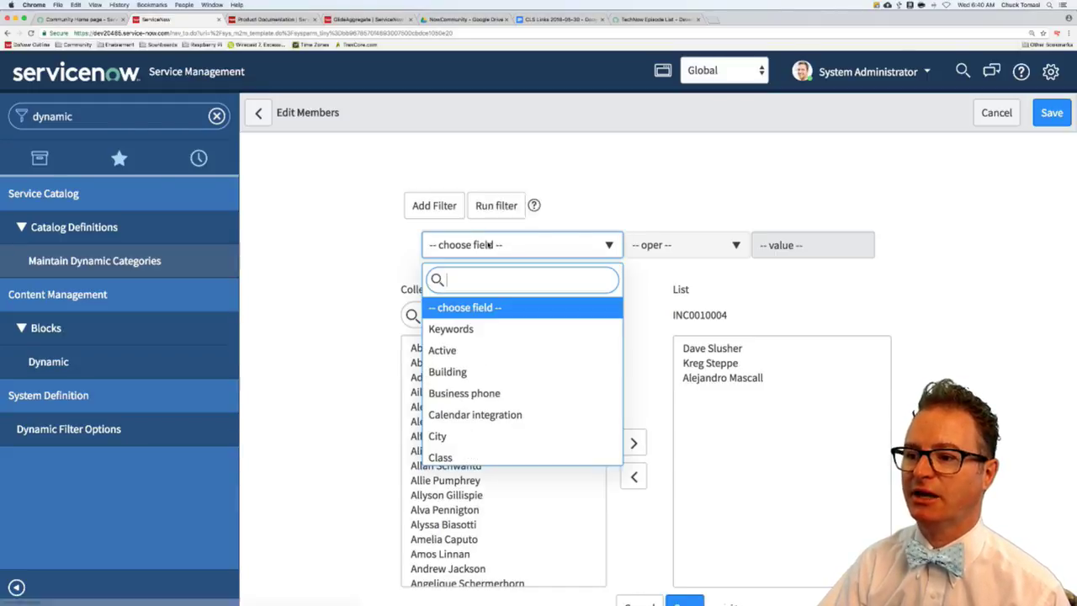
pyautogui.click(469, 350)
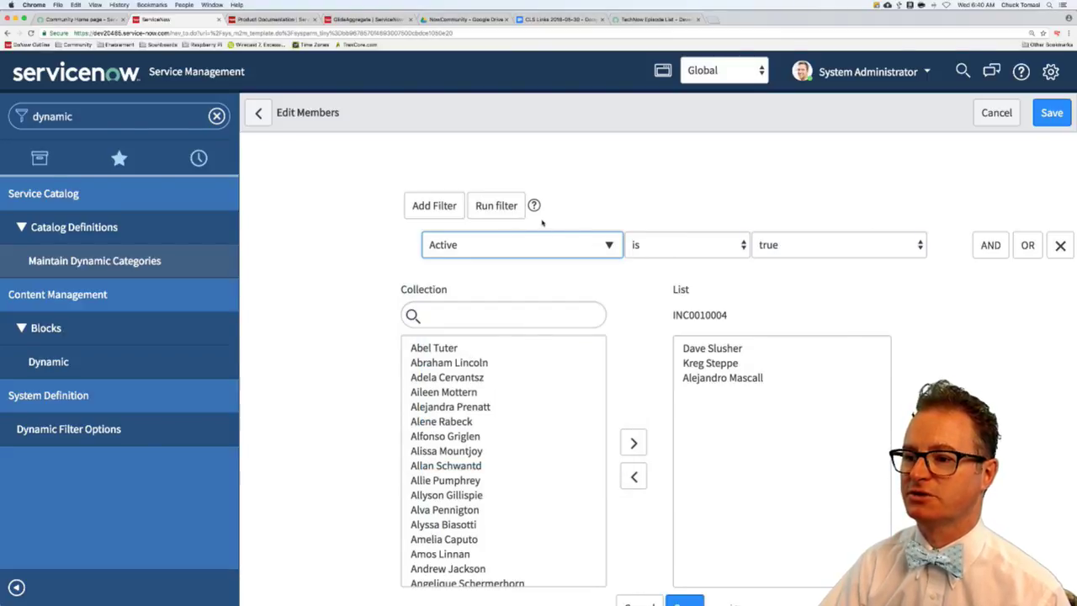
pyautogui.click(498, 208)
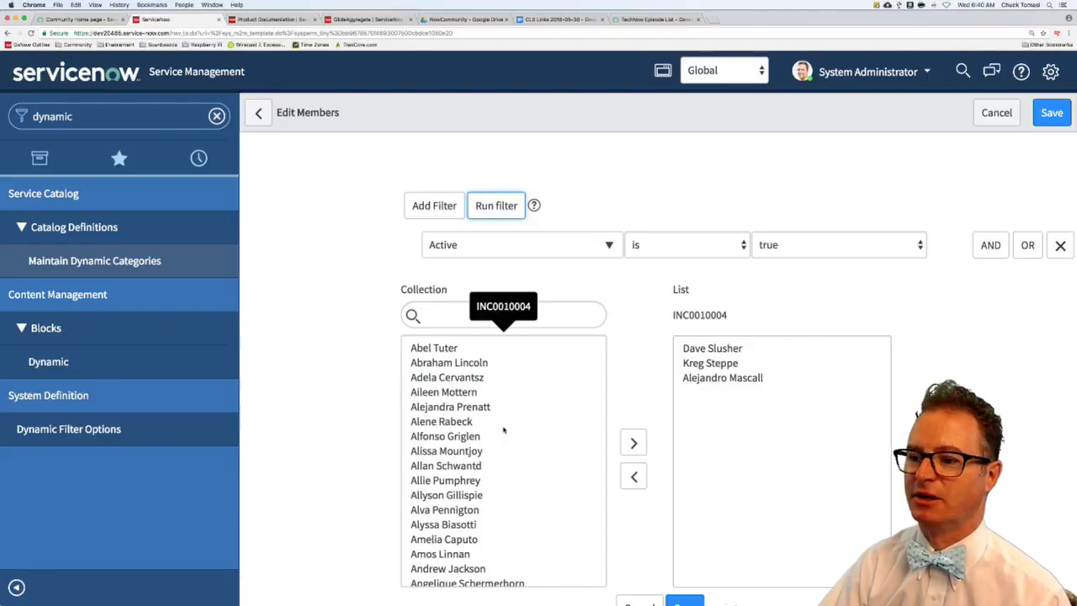
# Move five more active users from the collection into the incident's Watch list, four of them as a multiple selection, and save the members
pyautogui.doubleClick(458, 466)
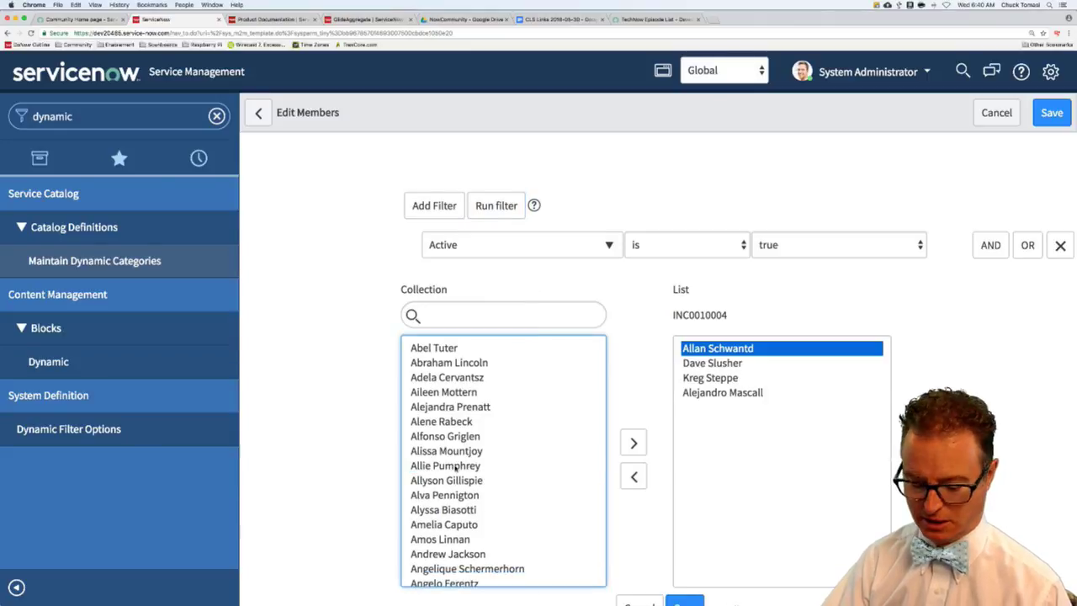
pyautogui.click(460, 480)
pyautogui.keyDown('super'); pyautogui.click(463, 553); pyautogui.keyUp('super')
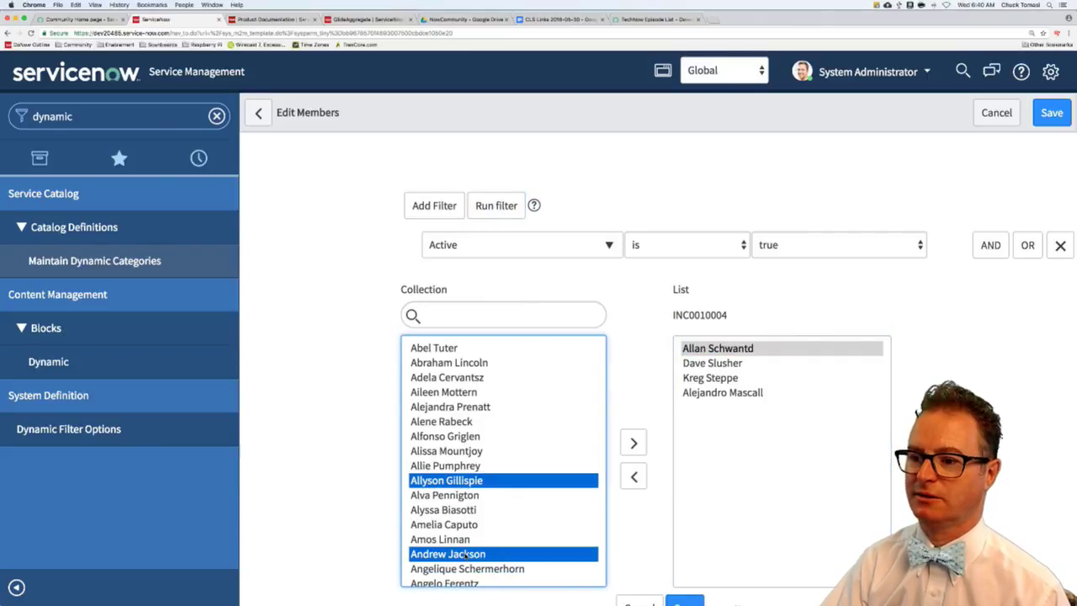
pyautogui.scroll(-10, 484, 474)
pyautogui.click(454, 501)
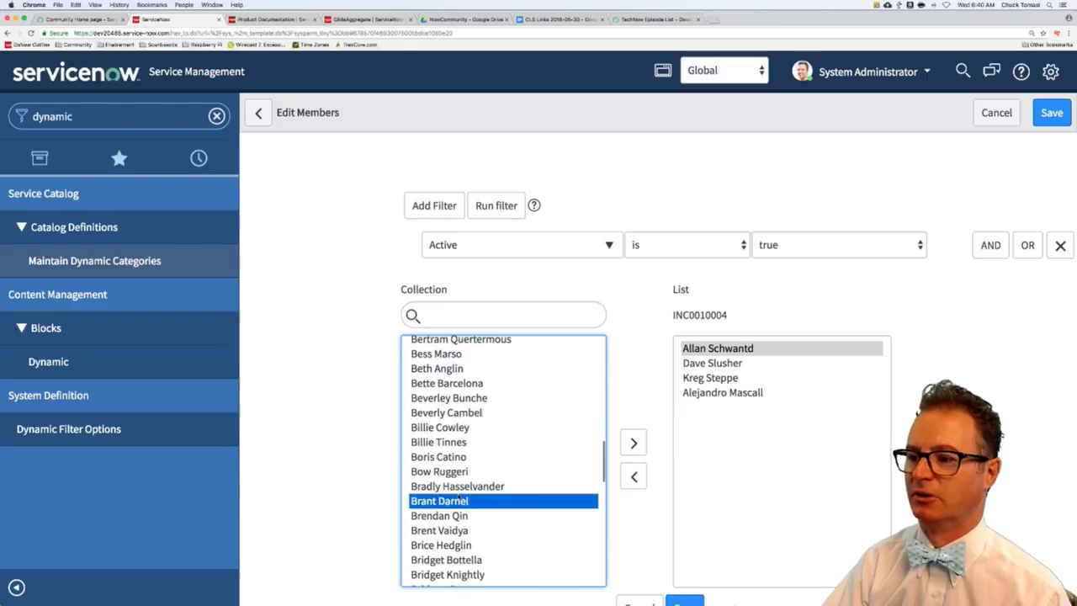
pyautogui.keyDown('super'); pyautogui.click(448, 473); pyautogui.keyUp('super')
pyautogui.click(634, 443)
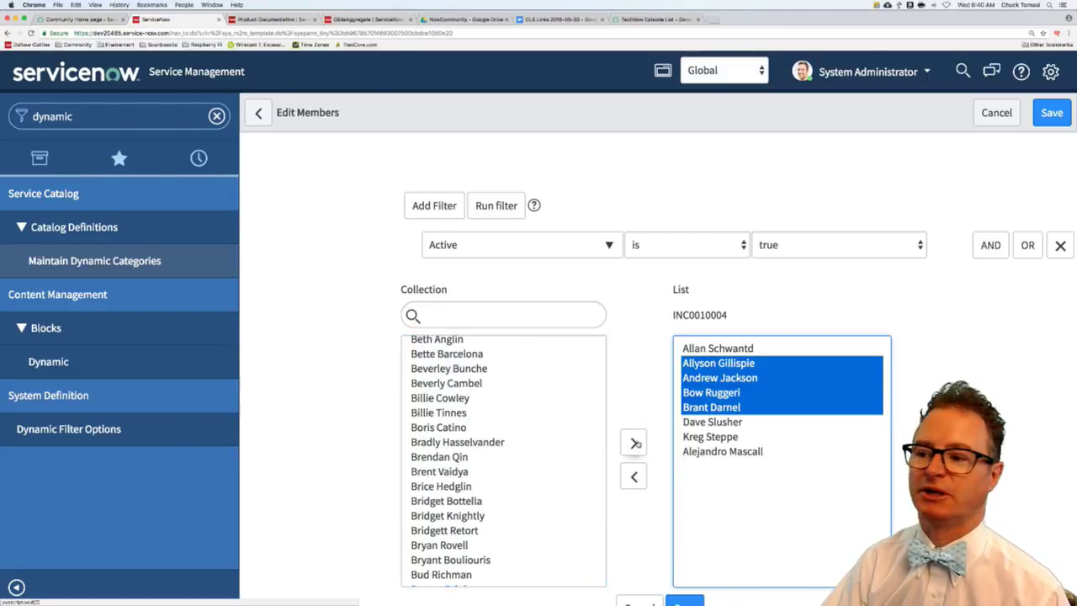
pyautogui.scroll(-3, 719, 539)
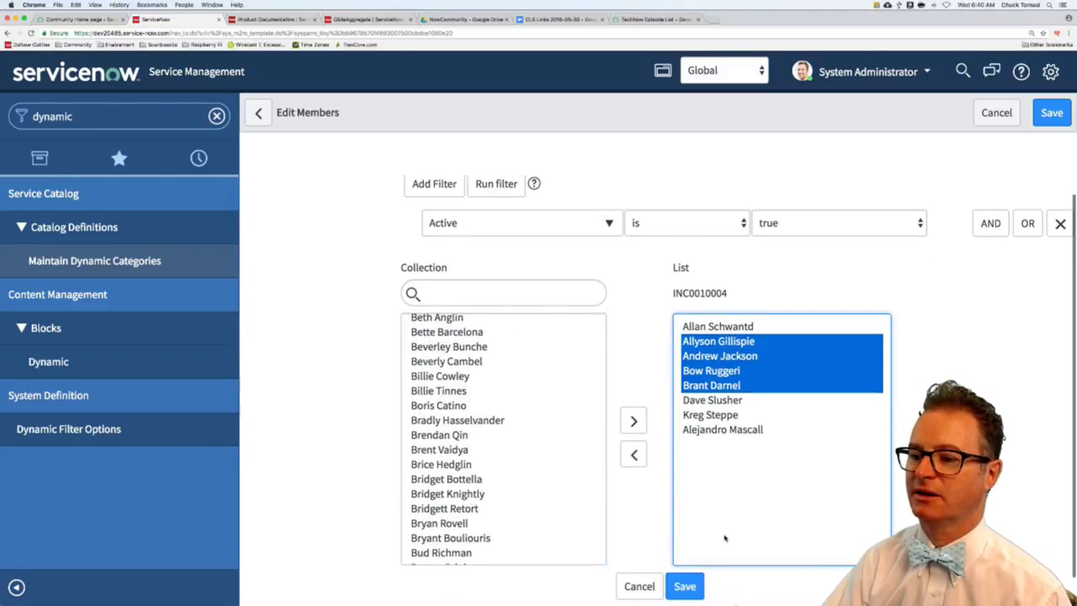
pyautogui.click(695, 505)
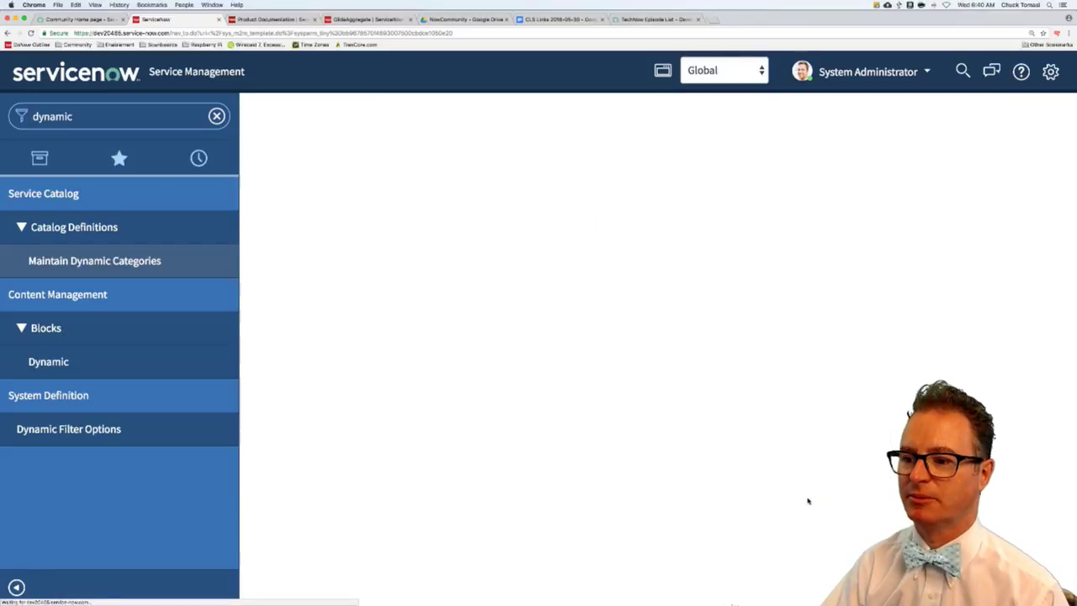
pyautogui.scroll(-4, 364, 447)
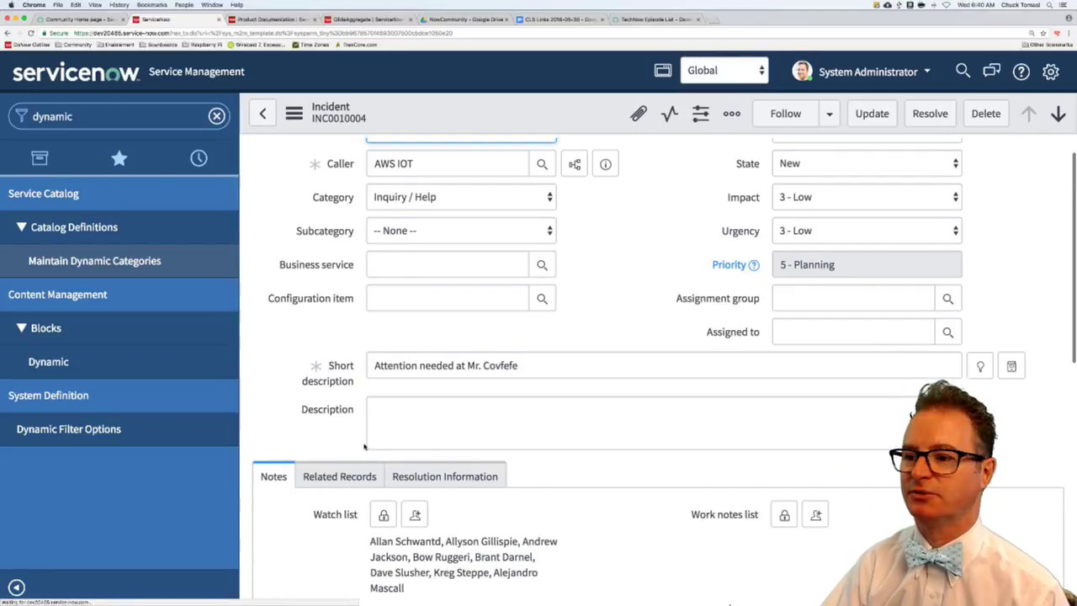
pyautogui.scroll(-1, 364, 447)
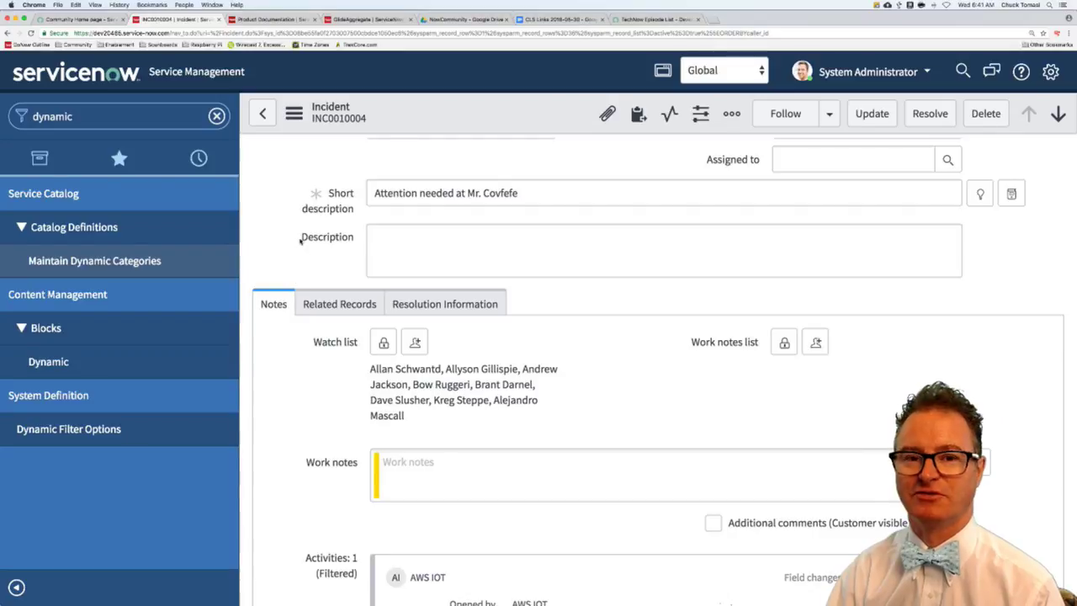
# Unlock the Watch list in the incident's Notes section to show its members and editing controls
pyautogui.scroll(5, 300, 243)
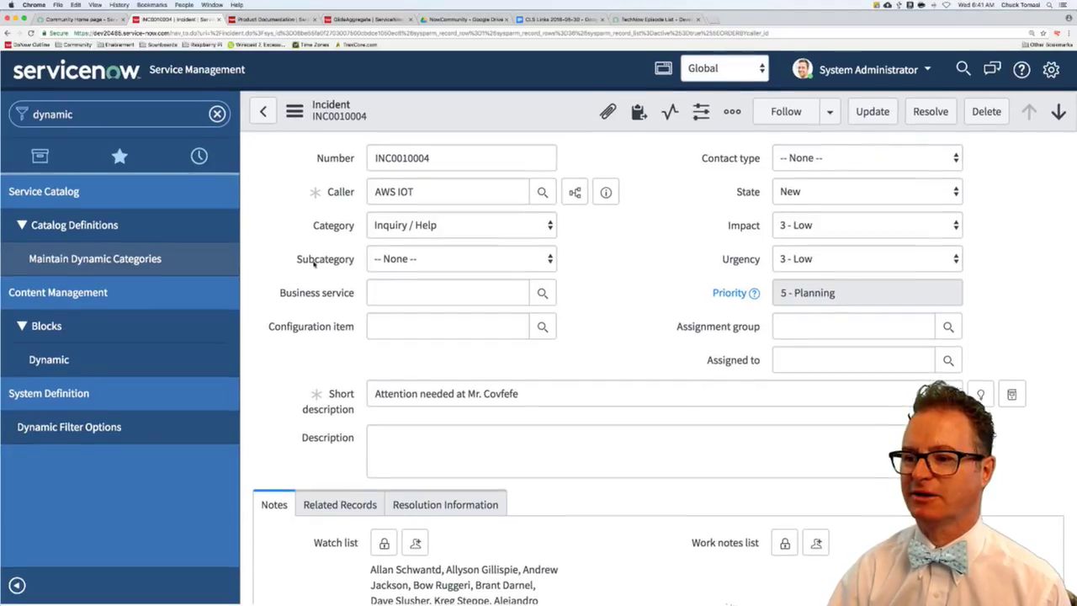
pyautogui.scroll(-3, 311, 345)
pyautogui.scroll(-3, 309, 357)
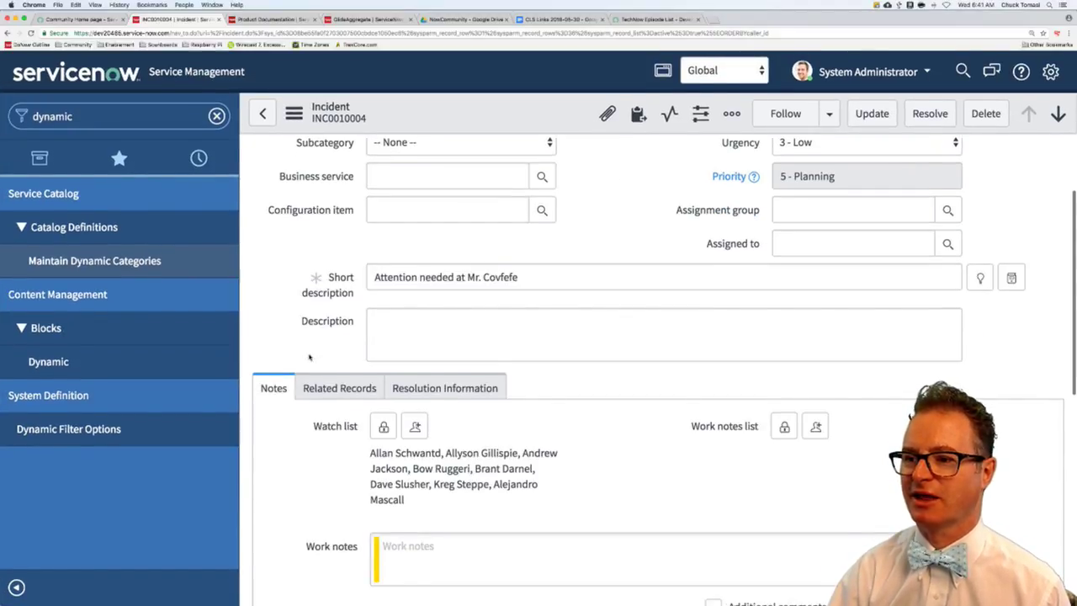
pyautogui.click(383, 324)
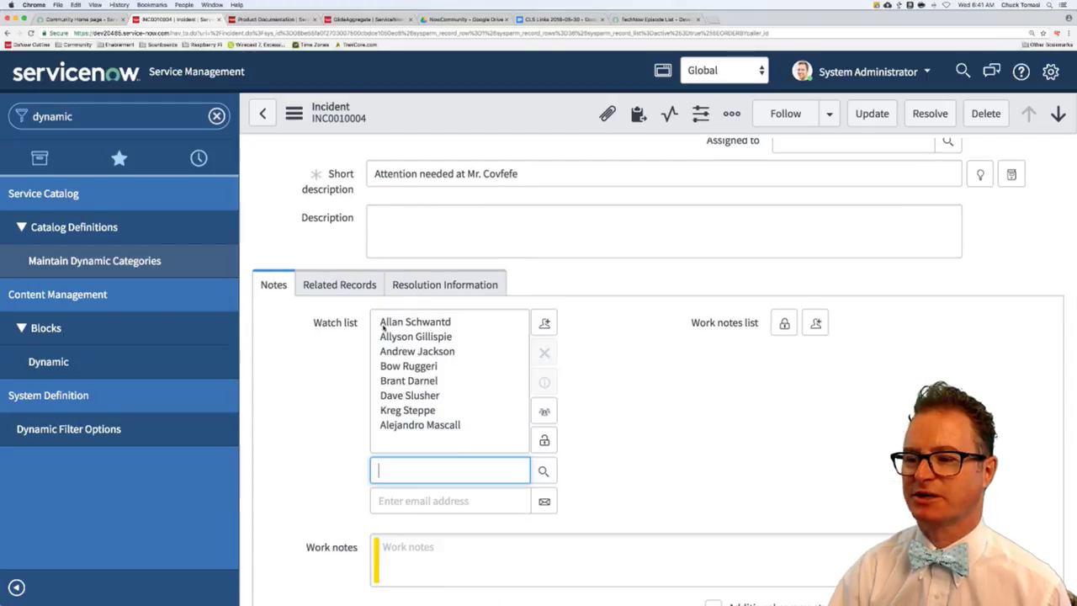
pyautogui.click(628, 408)
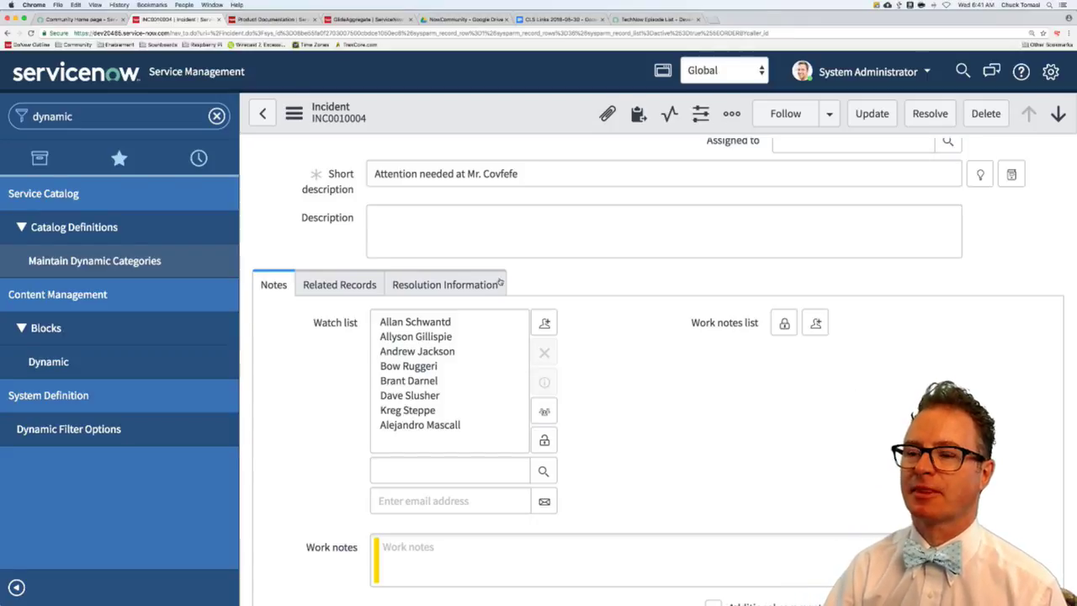
pyautogui.click(304, 215)
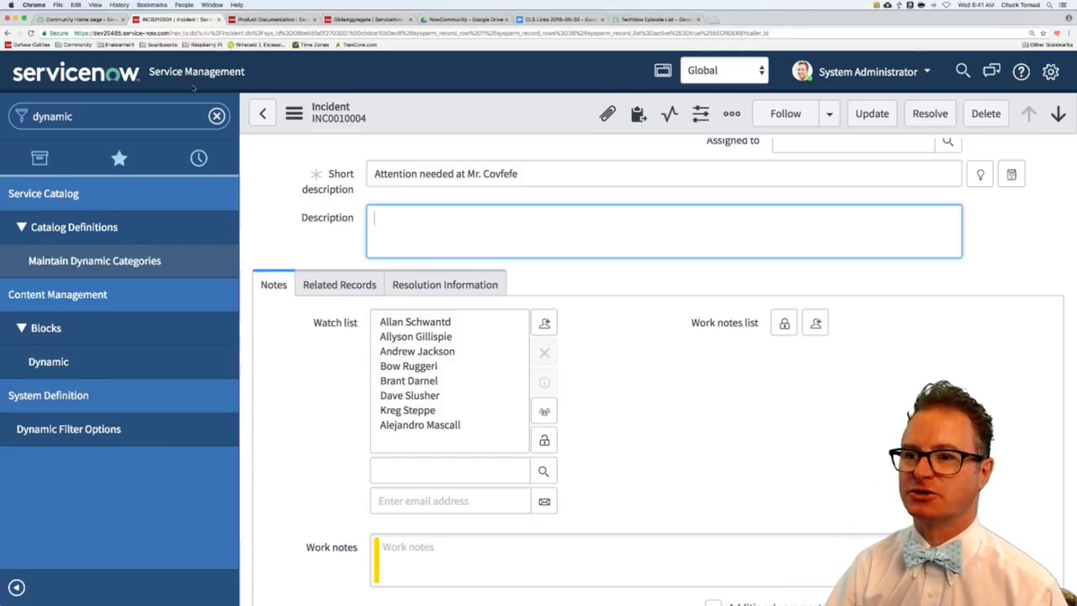
# Switch to the ServiceNow Community home page and filter the Content List to unreplied questions
pyautogui.click(78, 19)
pyautogui.scroll(-3, 297, 362)
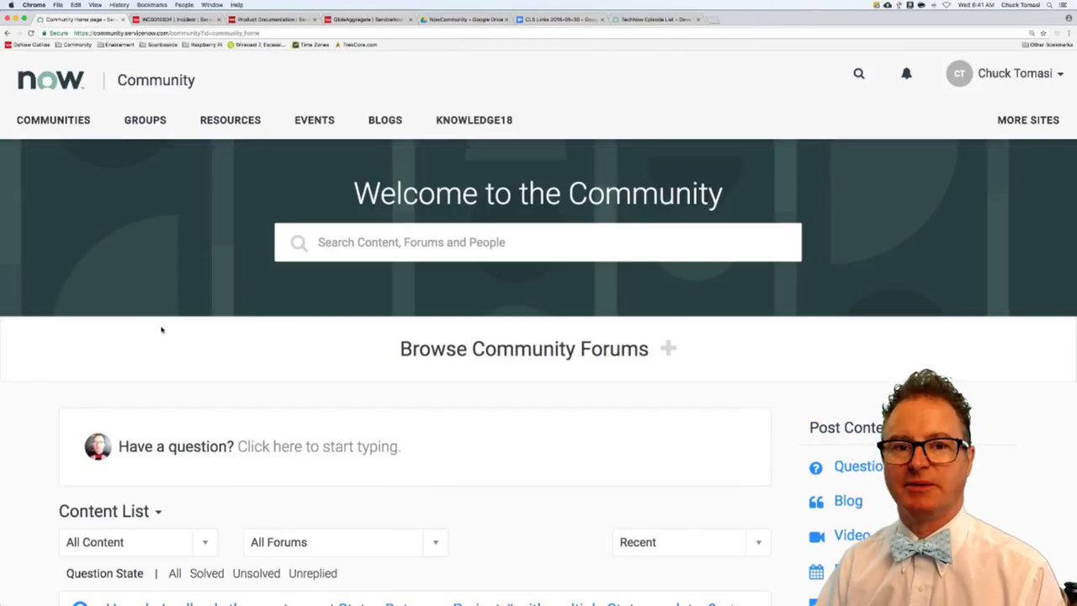
pyautogui.scroll(-3, 164, 331)
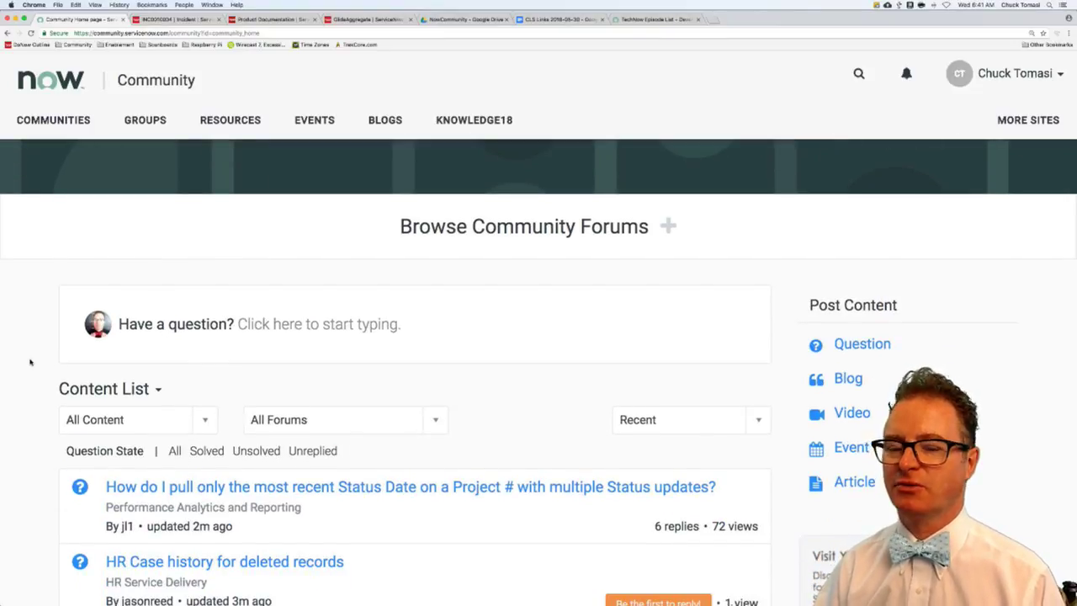
pyautogui.scroll(-2, 30, 362)
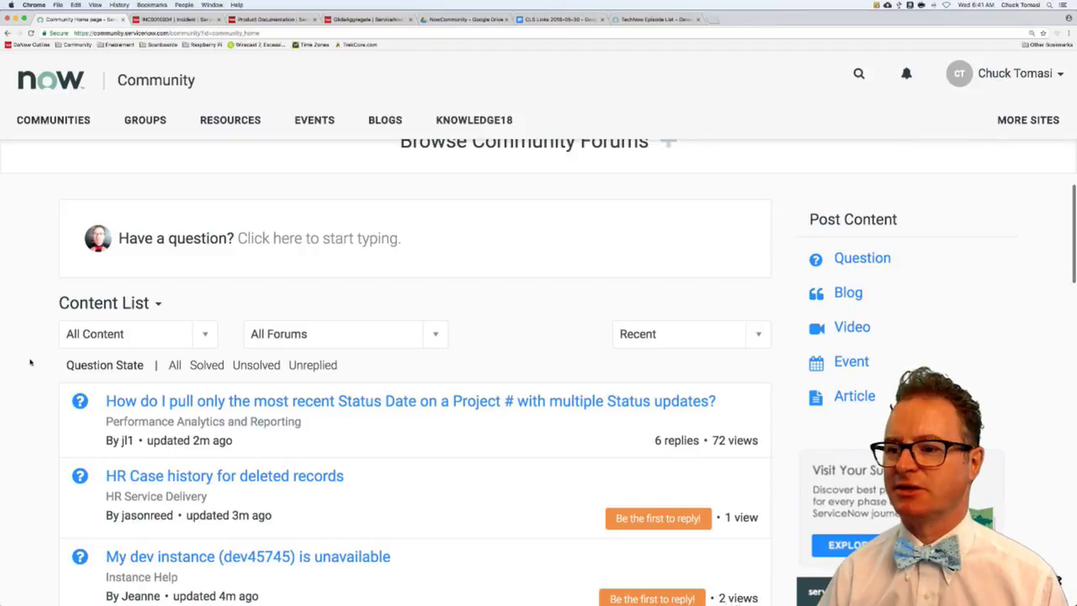
pyautogui.click(325, 366)
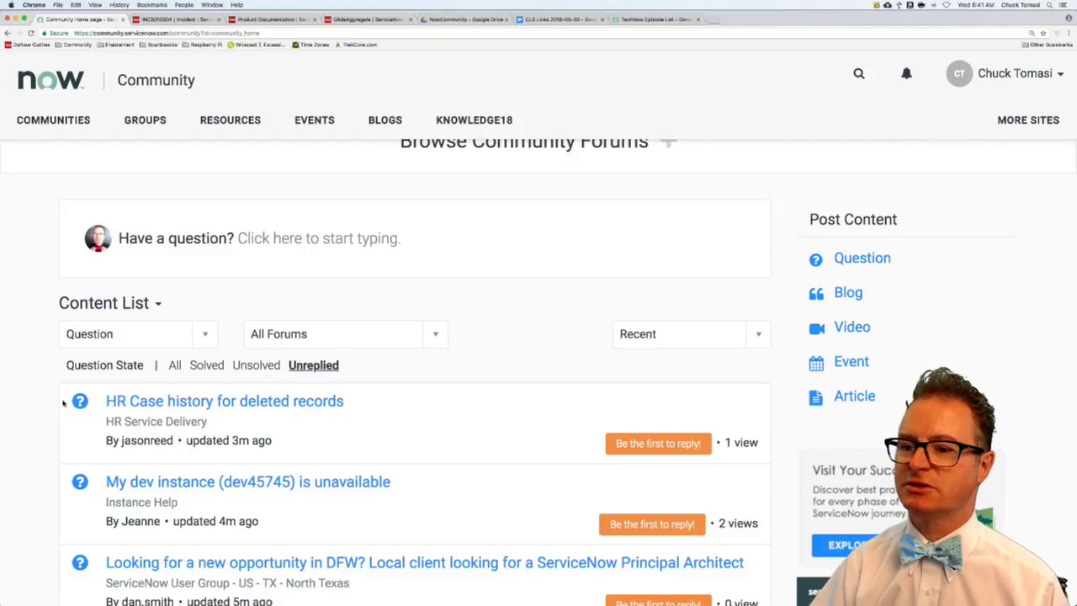
pyautogui.scroll(-2, 64, 404)
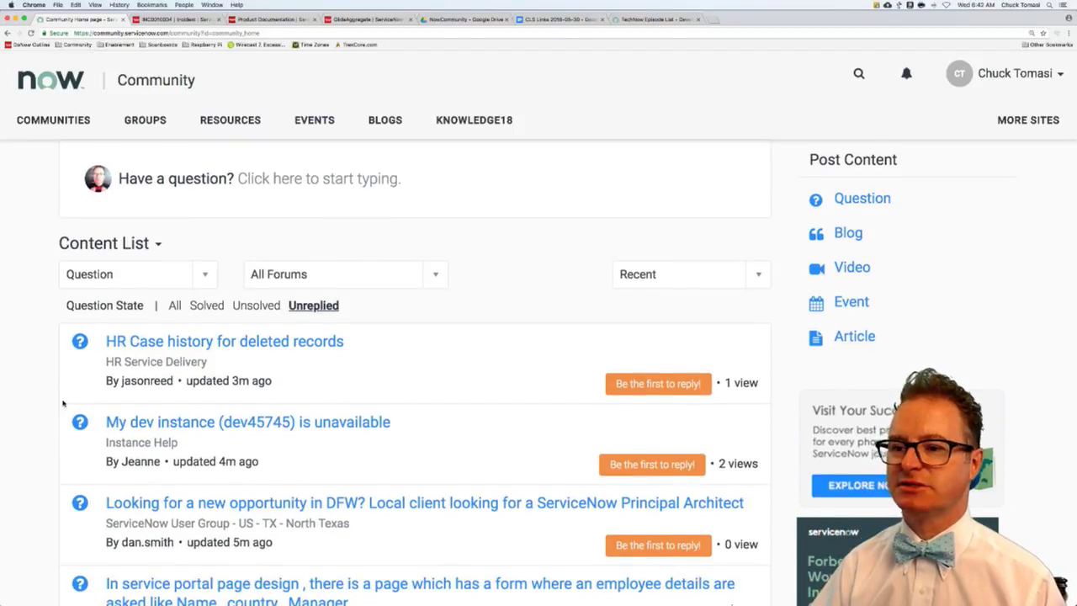
pyautogui.scroll(-2, 63, 403)
pyautogui.scroll(-2, 312, 385)
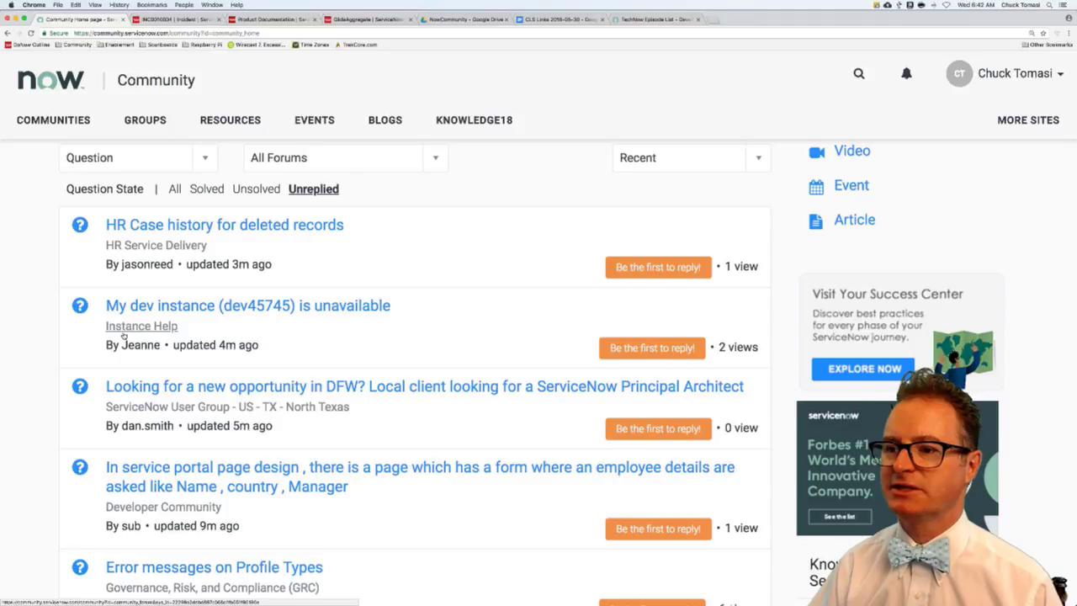
# Open the unreplied question about dev instance dev45745 in a separate tab and load dev45745.service-now.com to check the instance
pyautogui.keyDown('super'); pyautogui.click(250, 309); pyautogui.keyUp('super')
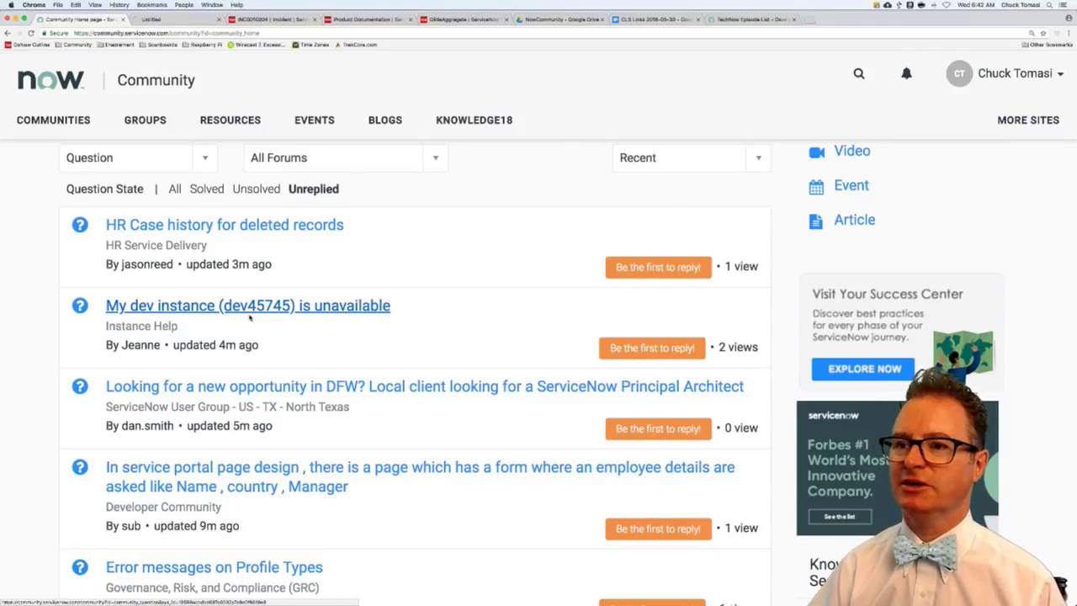
pyautogui.click(186, 23)
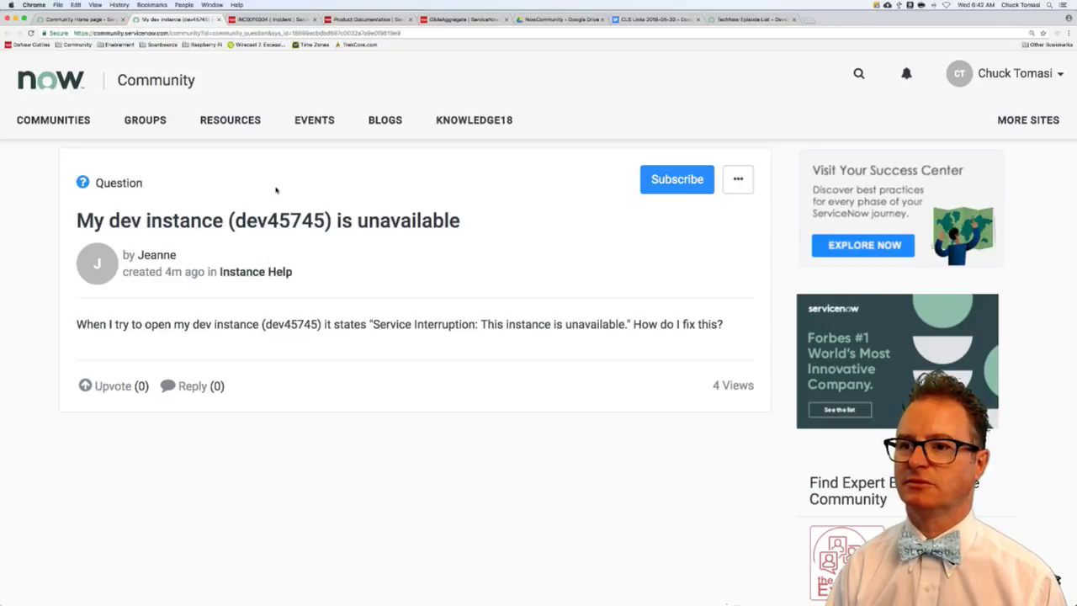
pyautogui.press('super+t')
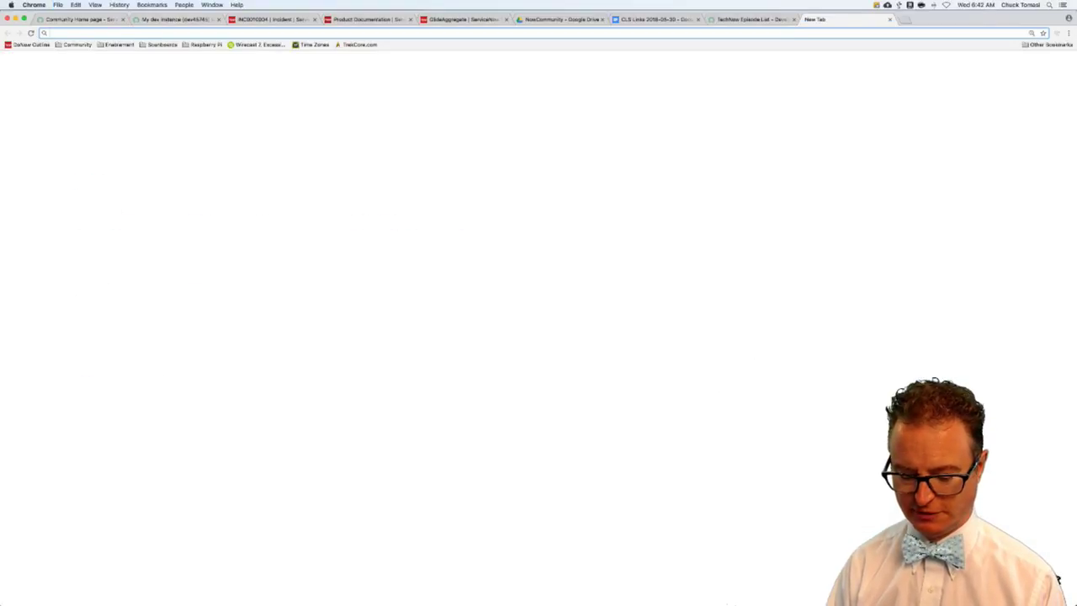
pyautogui.write('dev457')
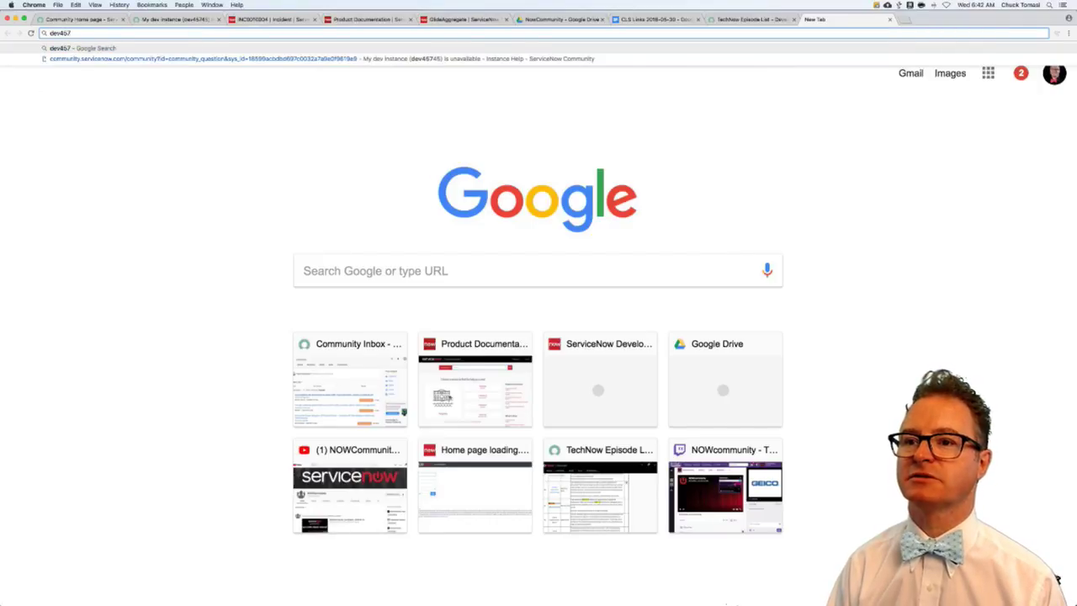
pyautogui.write('45.service-now.com')
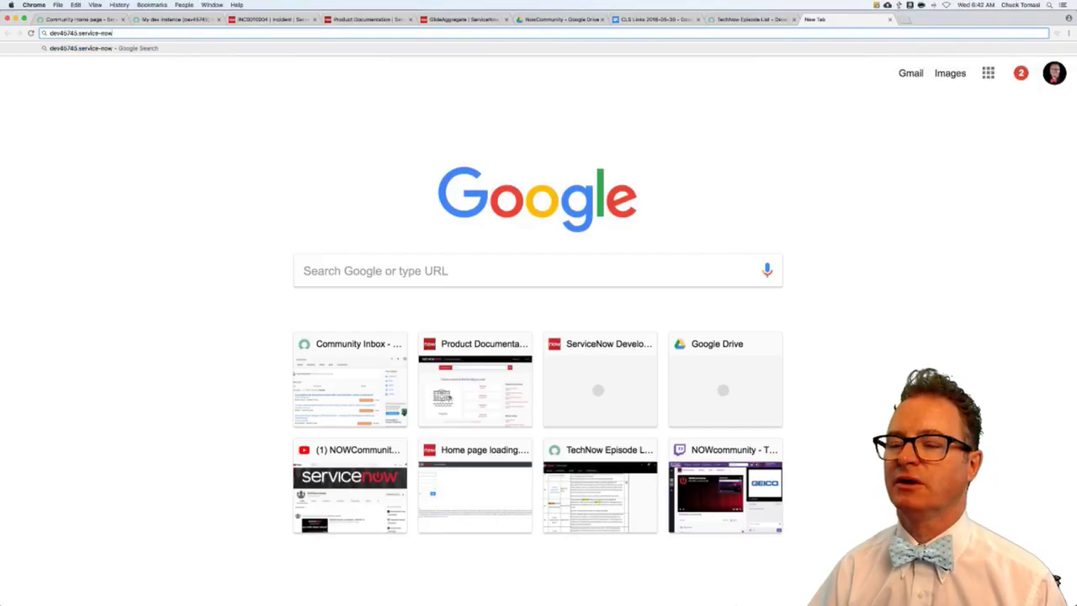
pyautogui.press('Return')
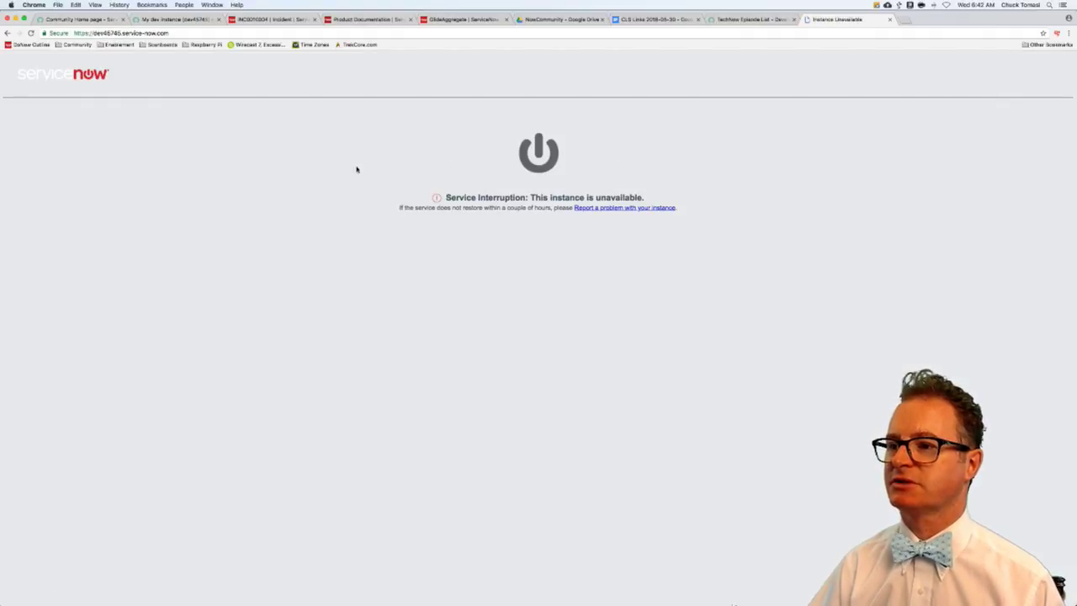
# Close the browser tabs with the dev45745 instance, the TechNow Episode List and the unavailable-instance question
pyautogui.press('super+w')
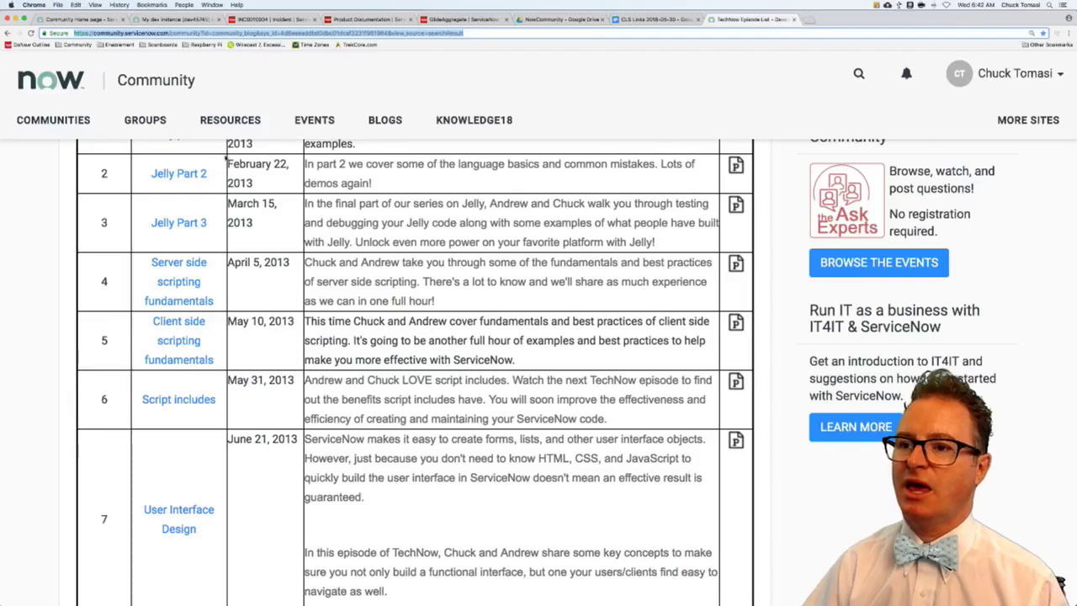
pyautogui.press('super+w')
pyautogui.click(172, 18)
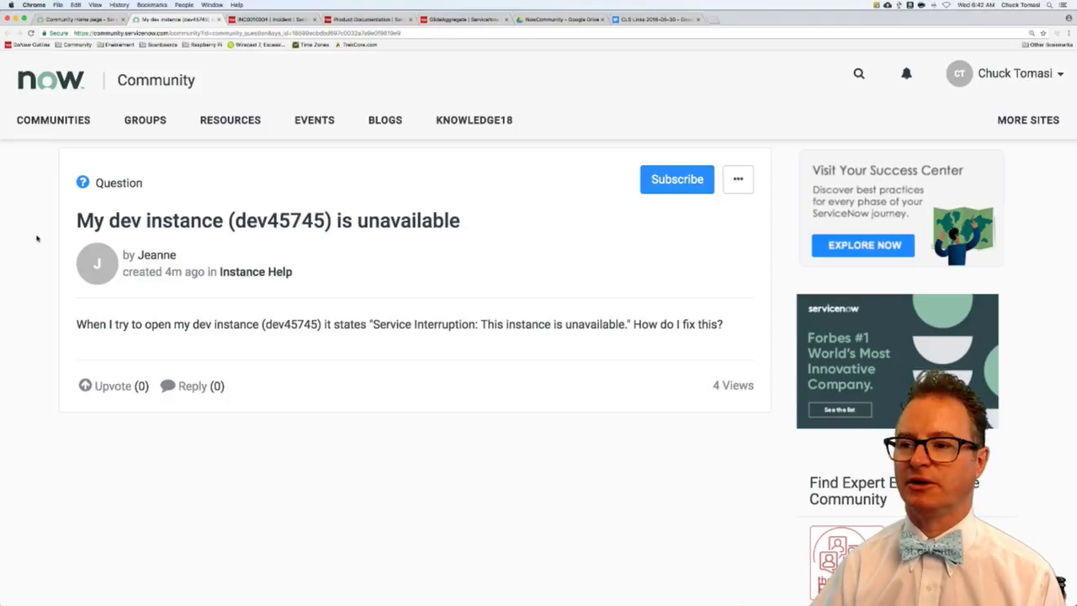
pyautogui.press('super+w')
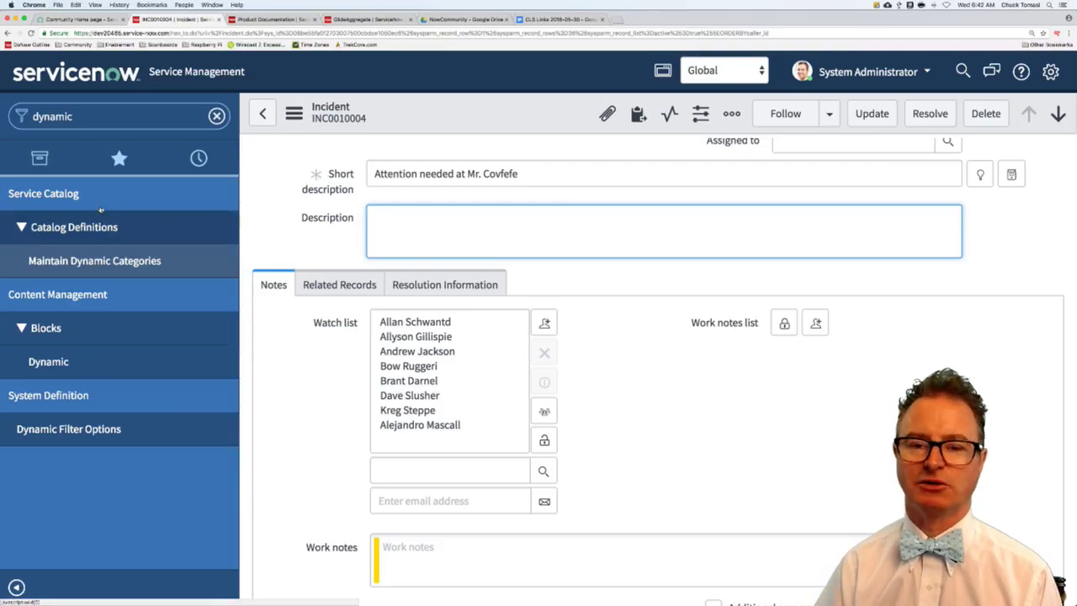
# Return to the unreplied Community questions and open the one about a new opportunity in DFW in a separate tab
pyautogui.click(52, 18)
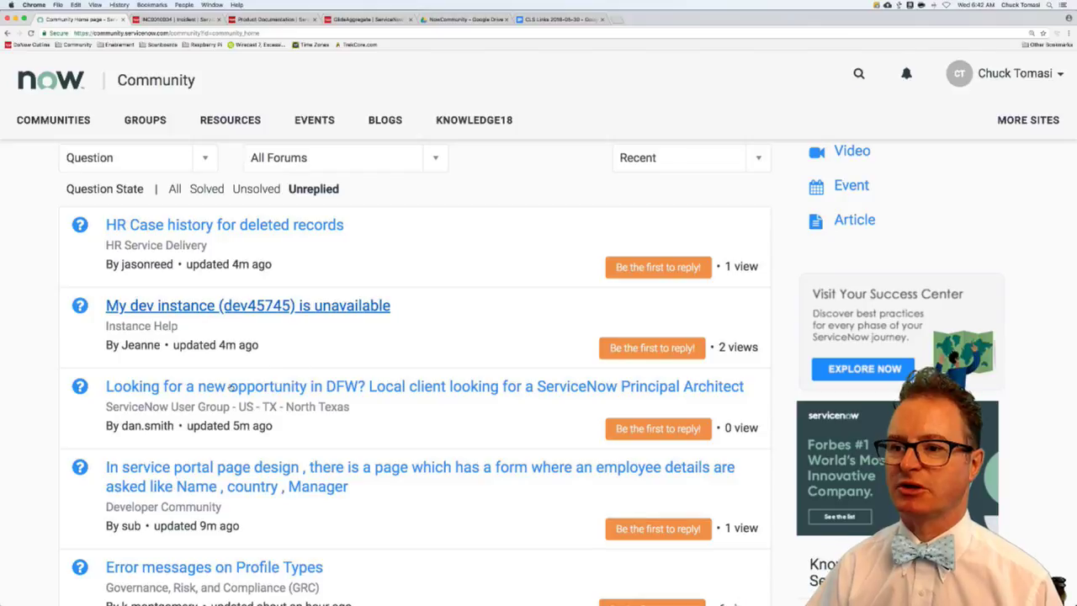
pyautogui.scroll(-1, 33, 415)
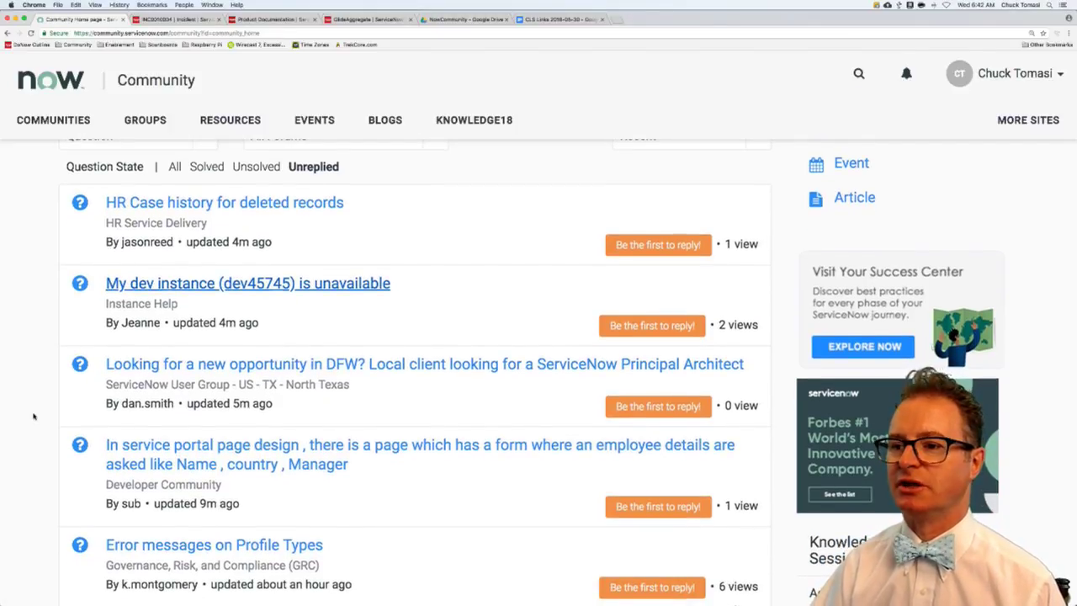
pyautogui.scroll(-5, 33, 415)
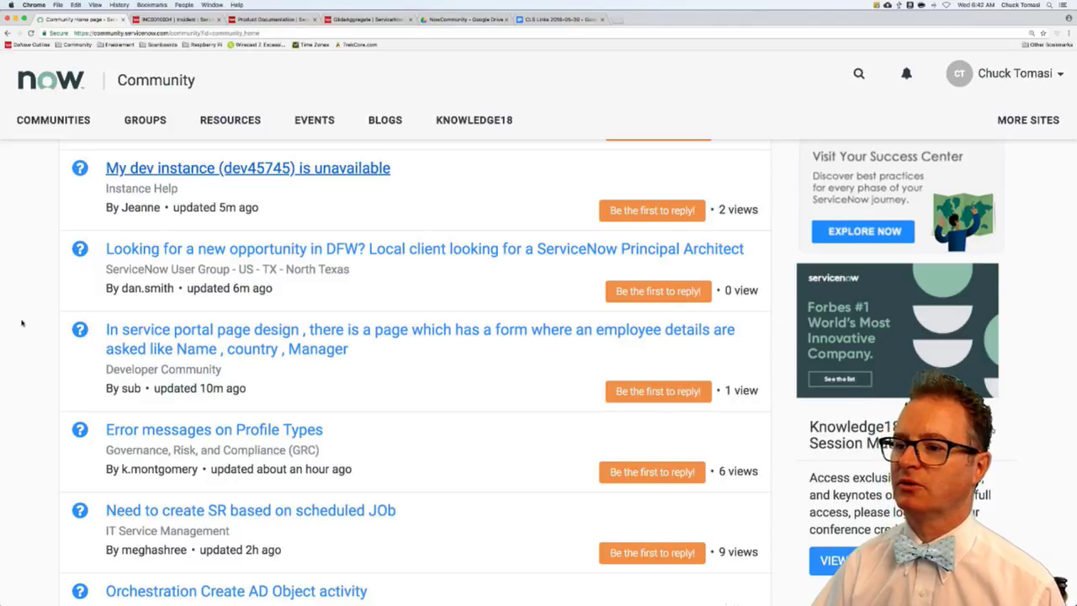
pyautogui.keyDown('super'); pyautogui.click(427, 249); pyautogui.keyUp('super')
pyautogui.click(157, 20)
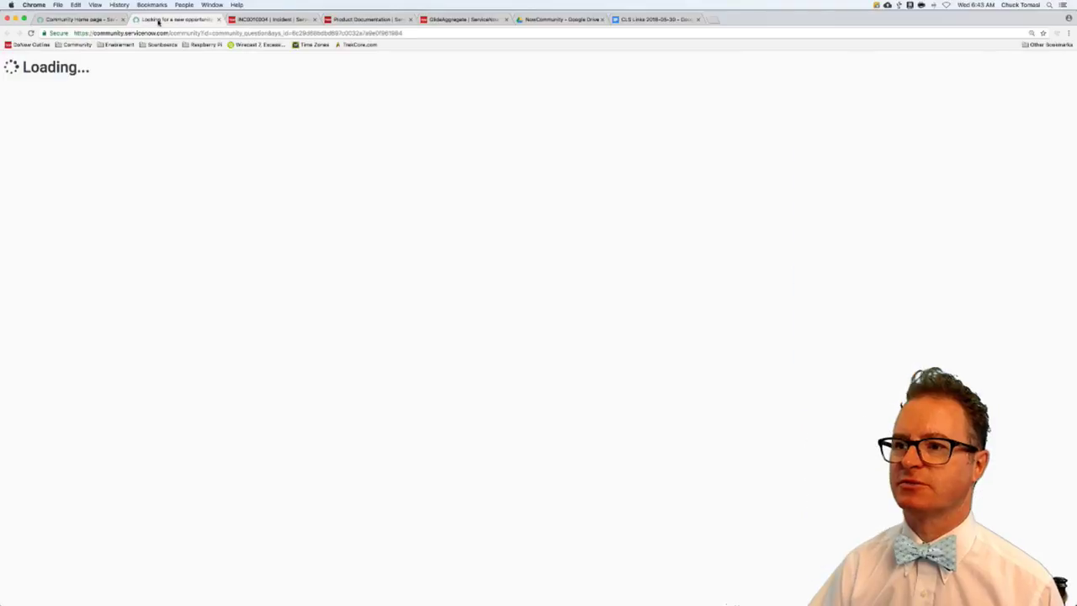
# Copy the DFW question's URL and add it below the Watch list image in CLS Links 2018-05-30, preceded by "DFW opportunity;"
pyautogui.click(221, 33)
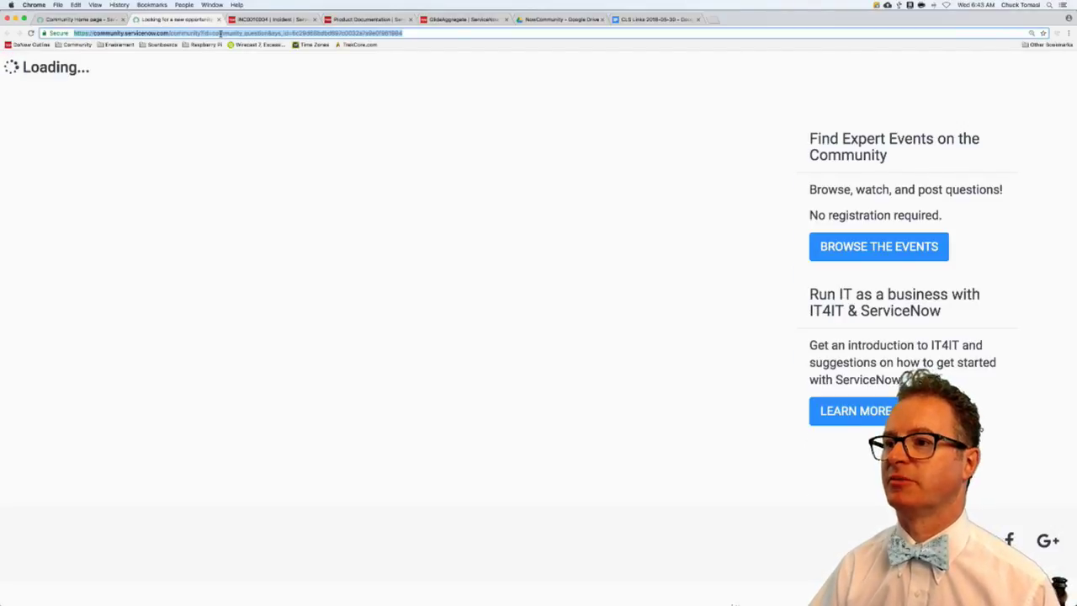
pyautogui.click(655, 20)
pyautogui.click(437, 462)
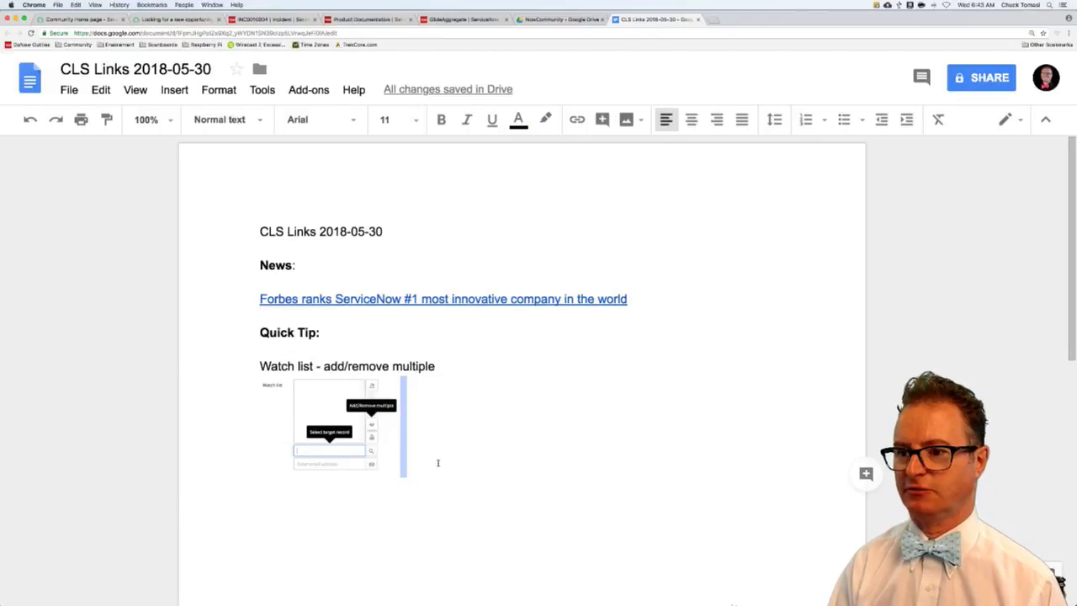
pyautogui.press('Return')
pyautogui.write('DF')
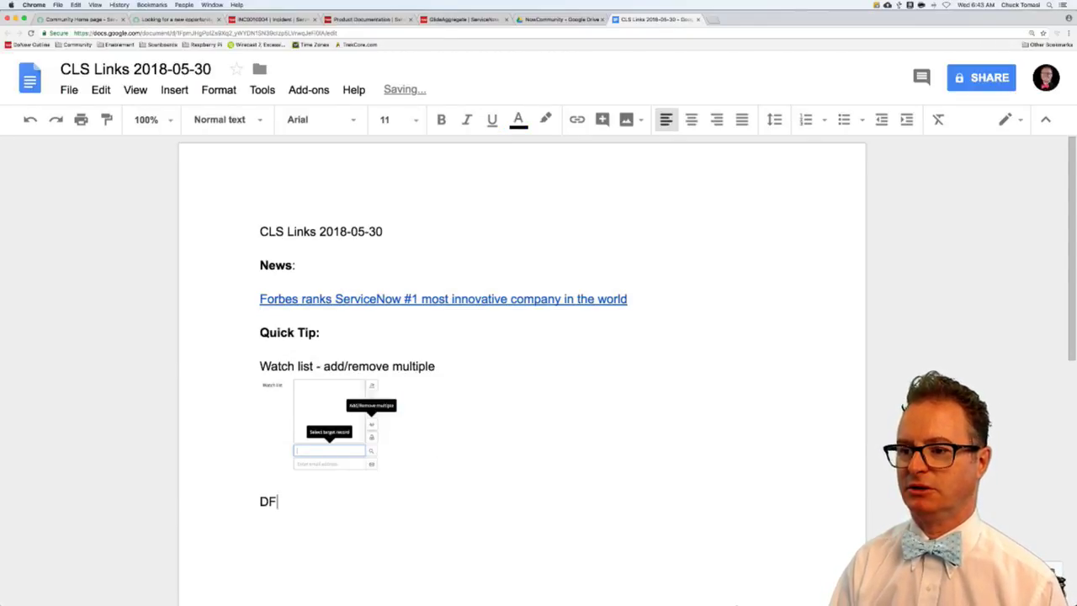
pyautogui.write('W opportunity;')
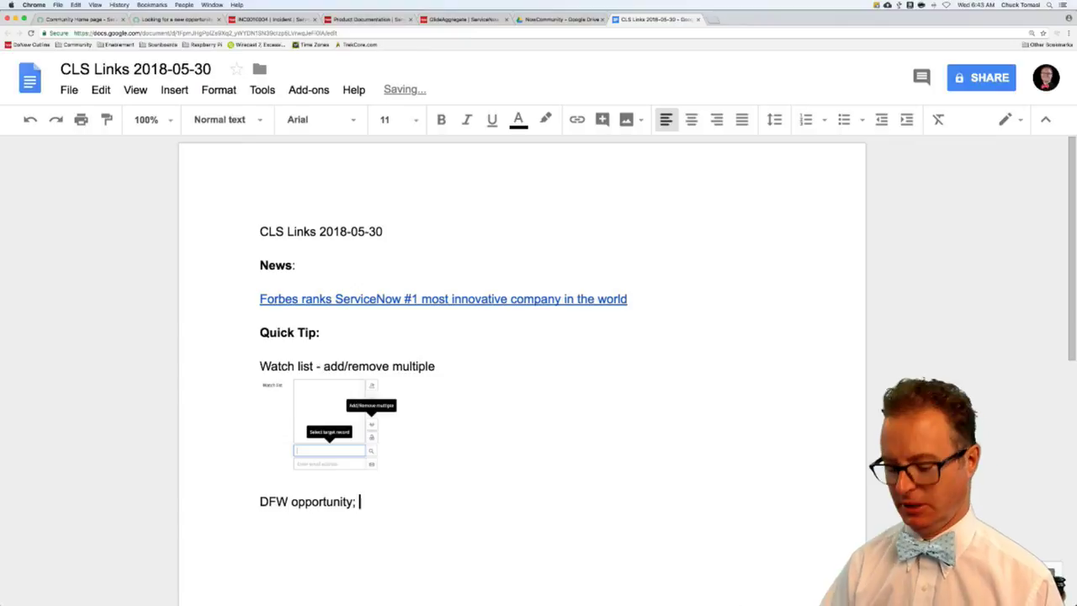
pyautogui.write('https://community.servicenow.com/community?id=community_question&sys_id=6c29d68bdbd697c0032a7a9e0f961984')
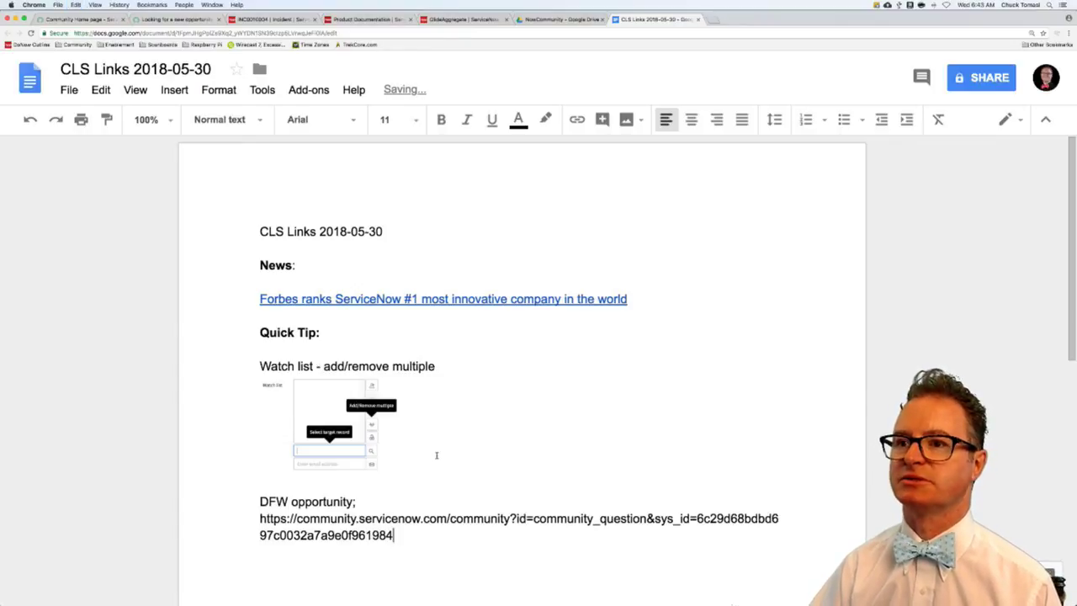
pyautogui.press('Return')
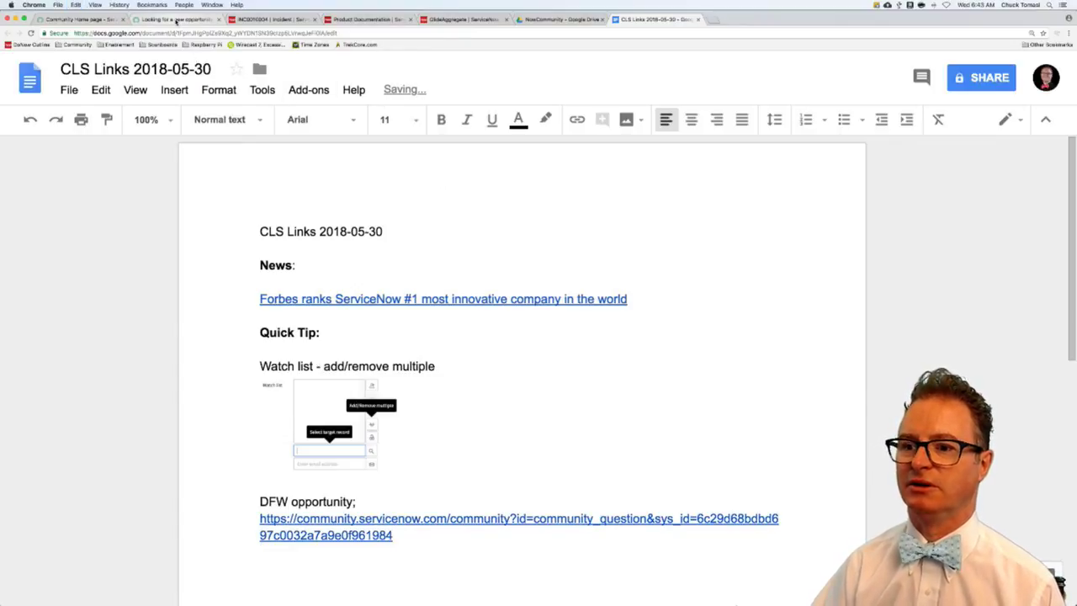
# Review the Community question about a new opportunity in DFW and close its browser tab
pyautogui.click(176, 19)
pyautogui.click(35, 270)
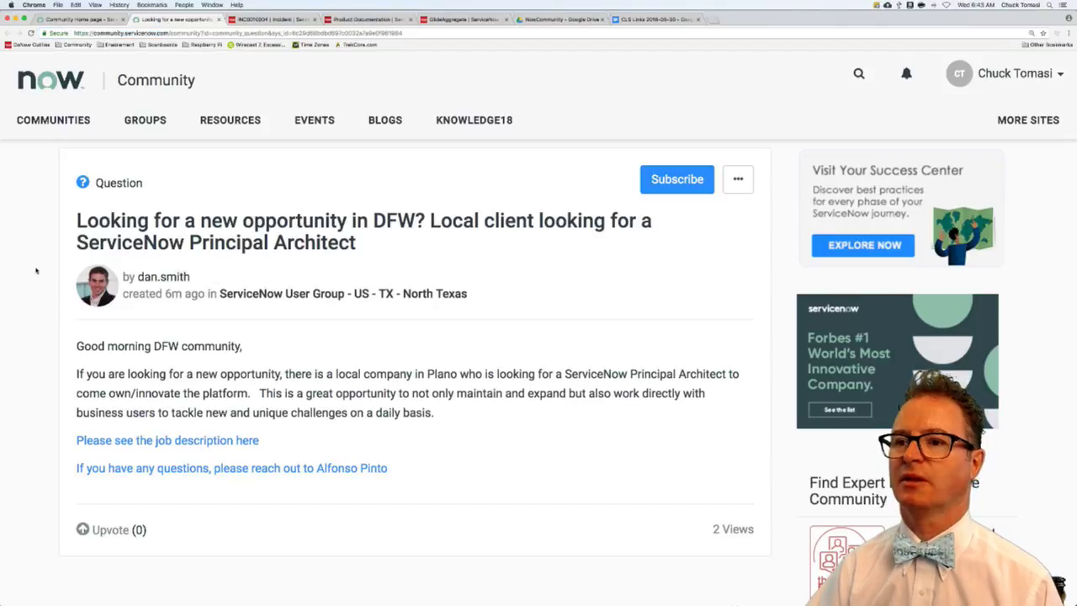
pyautogui.press('super+w')
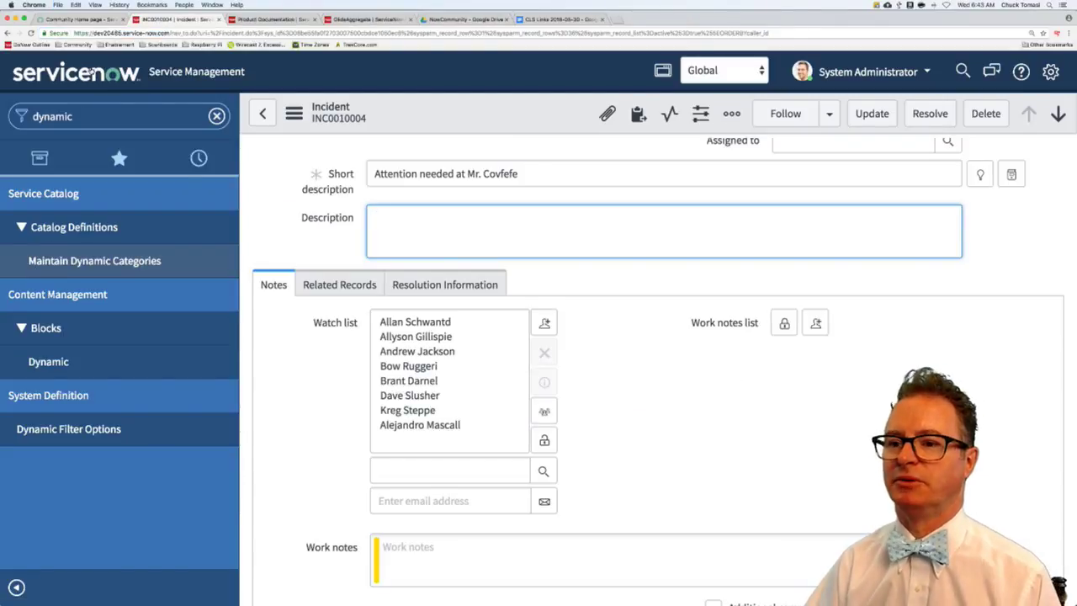
# Return to the unreplied Community questions and open the one about service portal page design with an employee details form in a separate tab
pyautogui.click(95, 24)
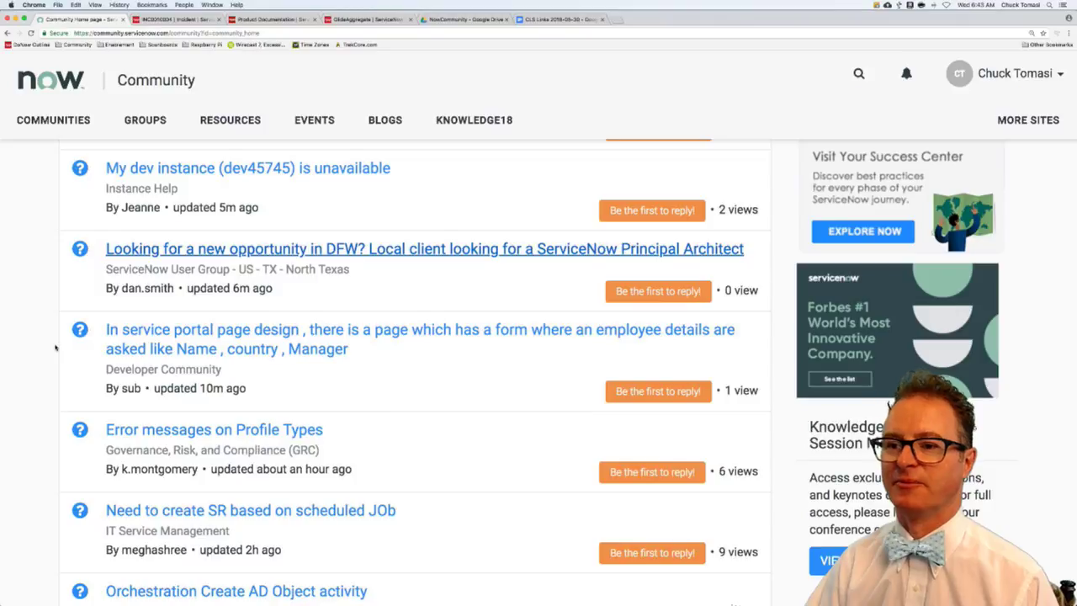
pyautogui.scroll(-1, 55, 348)
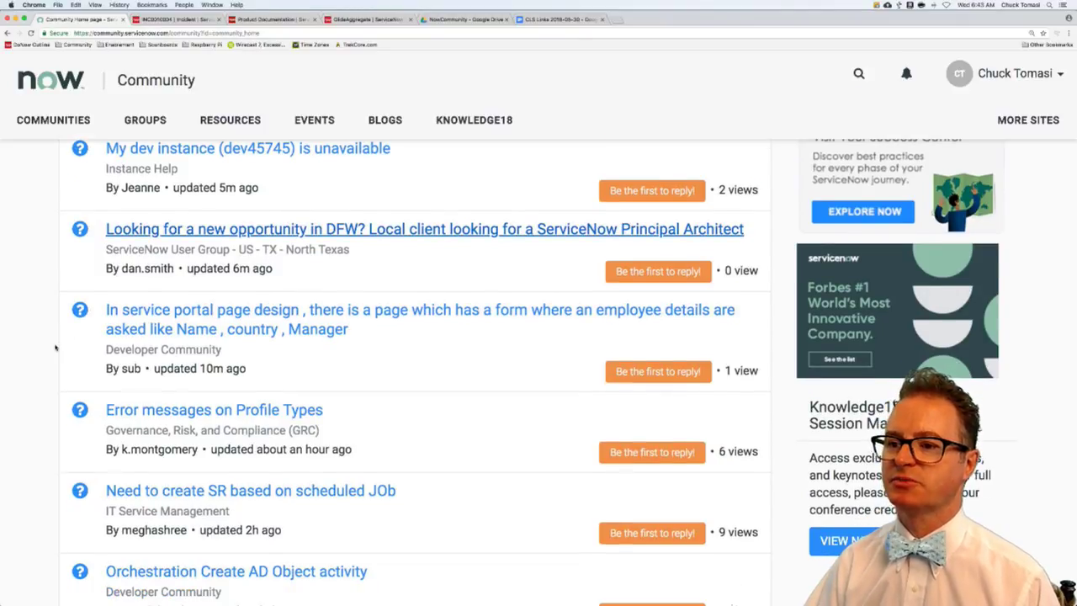
pyautogui.scroll(-1, 55, 348)
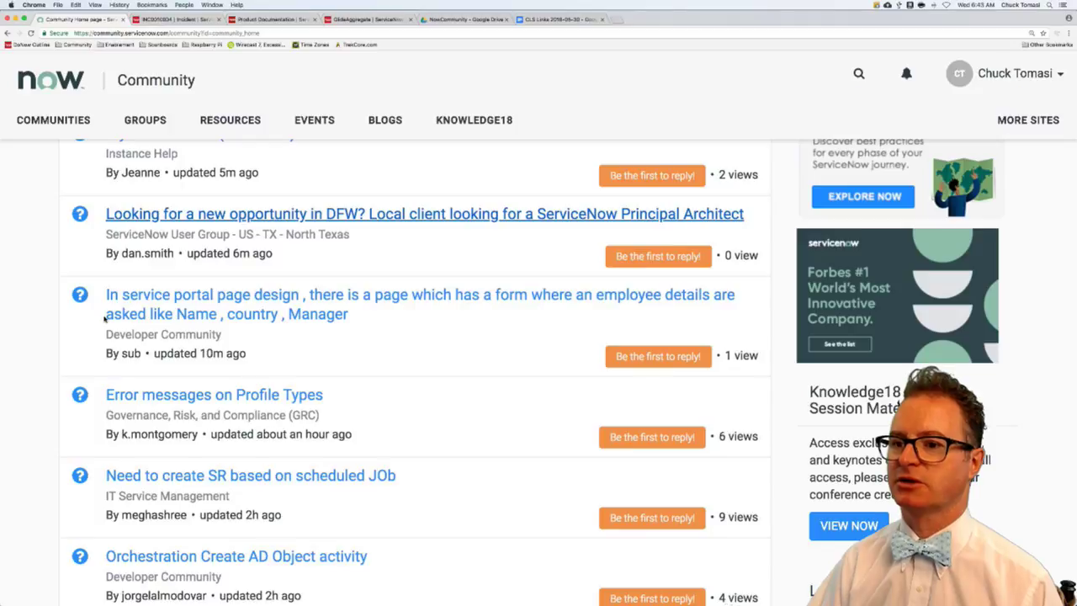
pyautogui.keyDown('super'); pyautogui.click(167, 303); pyautogui.keyUp('super')
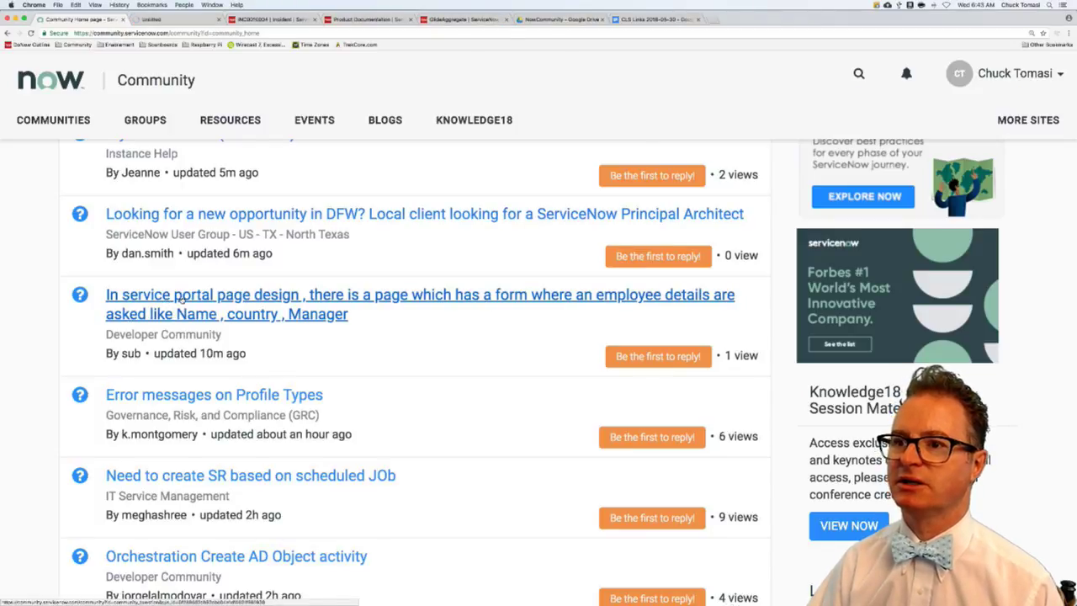
pyautogui.click(172, 20)
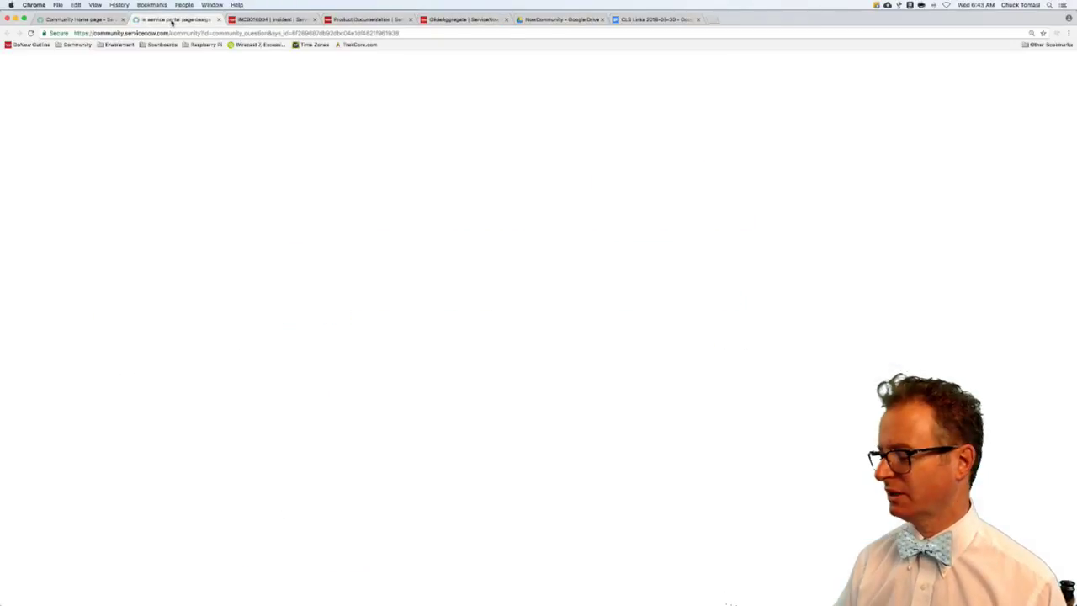